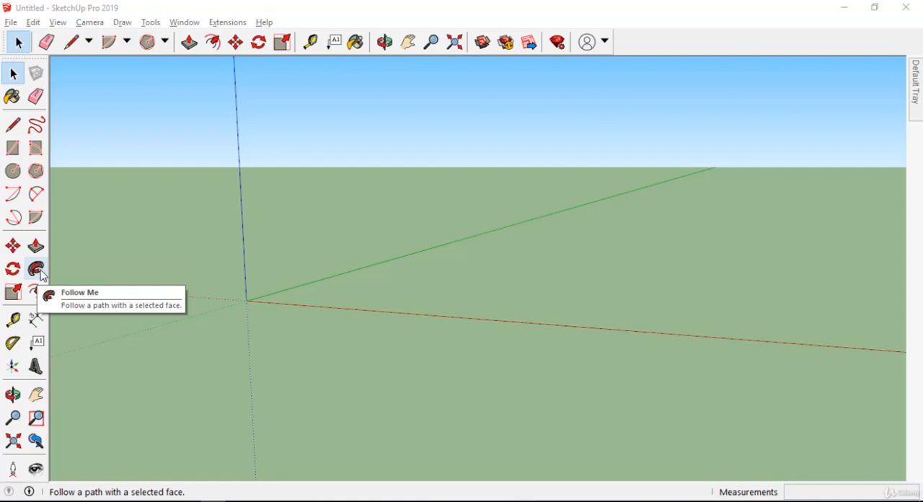
pyautogui.click(152, 22)
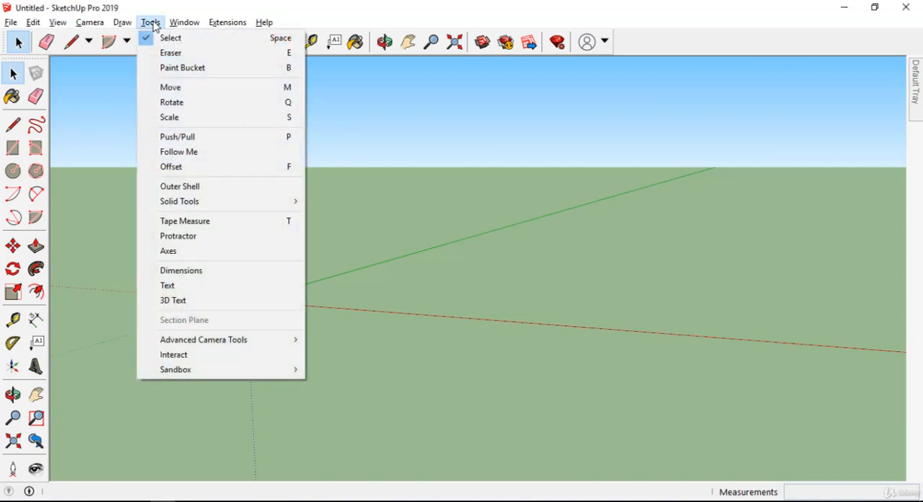
pyautogui.click(217, 161)
pyautogui.moveTo(298, 197); pyautogui.dragTo(387, 122, button='middle')
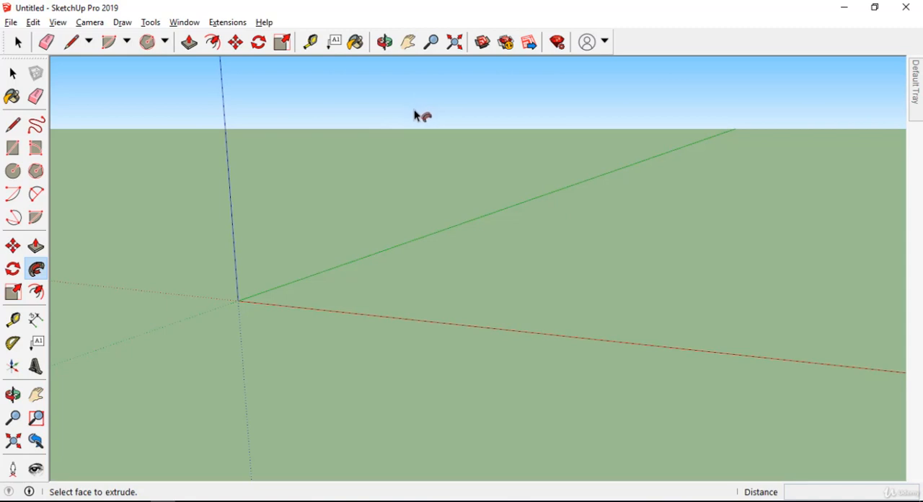
pyautogui.press('space')
# Step: Draw a straight line about 42' long on the ground, near the origin between the red and green axes
pyautogui.moveTo(433, 173); pyautogui.dragTo(505, 249, button='middle')
pyautogui.scroll(-2, 310, 260)
pyautogui.press('l')
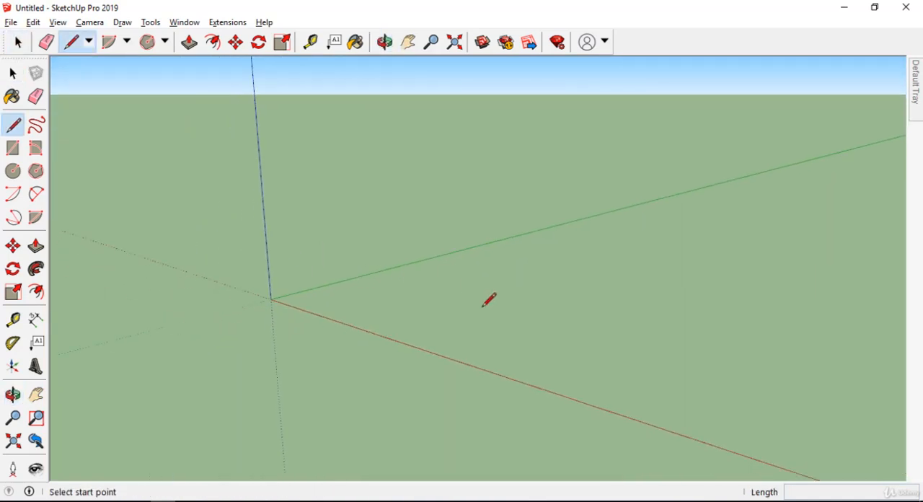
pyautogui.click(428, 294)
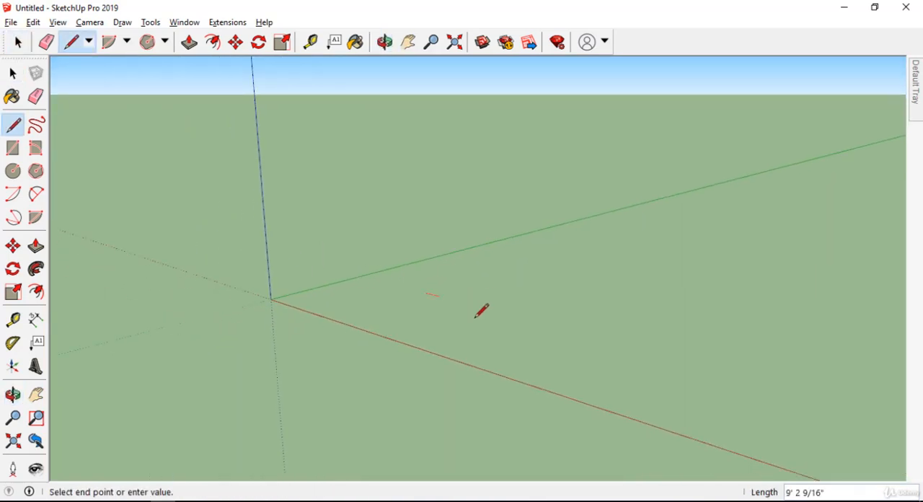
# Step: Continue the path from the line's end with two connected arcs bulging in opposite directions to form an S-curve
pyautogui.press('a')
pyautogui.click(569, 329)
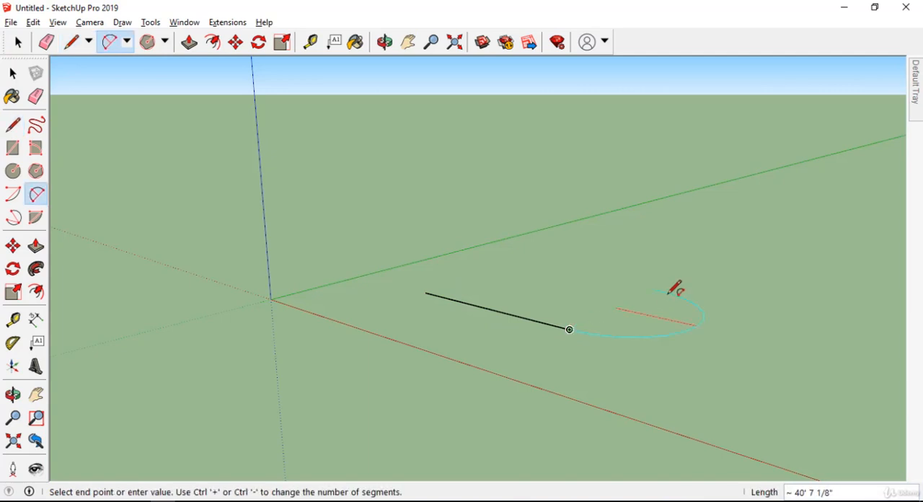
pyautogui.click(709, 287)
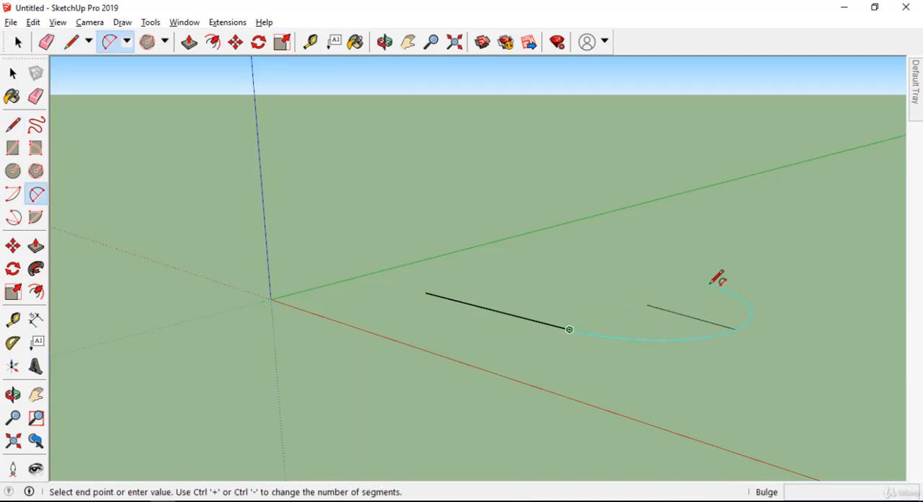
pyautogui.click(754, 318)
pyautogui.moveTo(748, 299); pyautogui.dragTo(720, 309, button='middle')
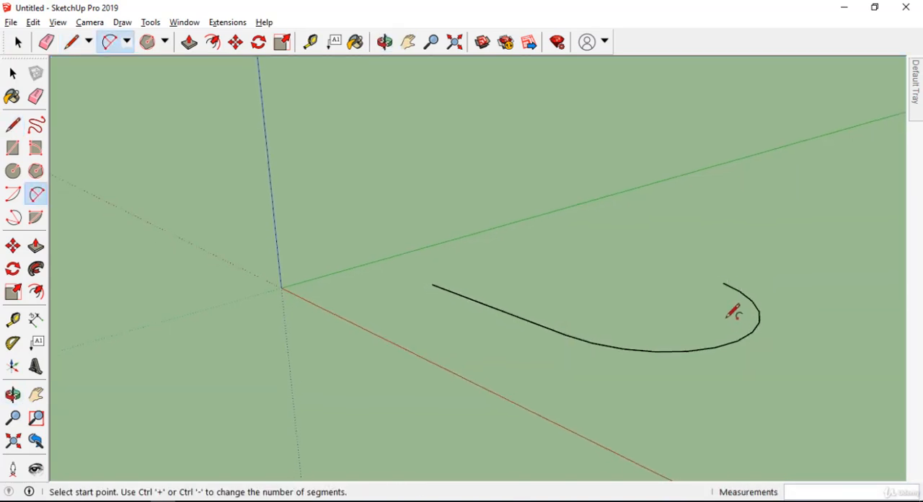
pyautogui.click(723, 282)
pyautogui.click(832, 229)
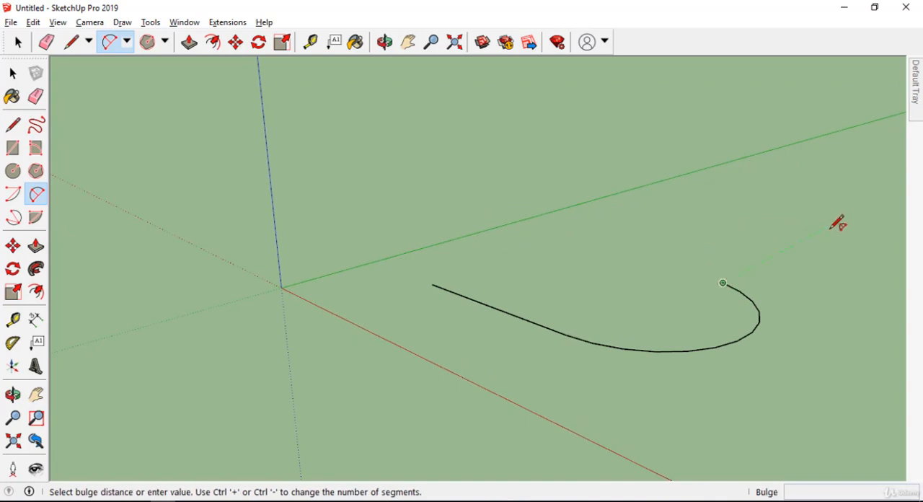
pyautogui.click(728, 220)
pyautogui.moveTo(730, 221); pyautogui.dragTo(820, 244, button='middle')
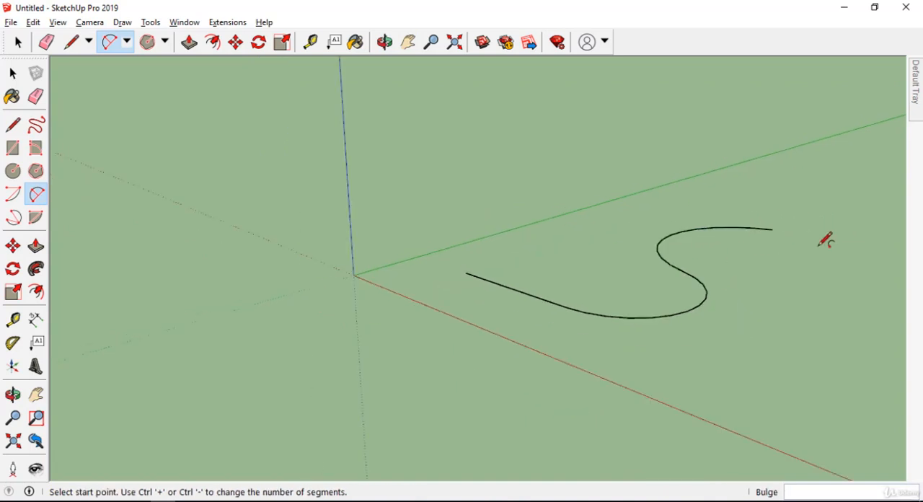
# Step: Add a long straight line from the free end of the second arc to complete the curved path
pyautogui.press('l')
pyautogui.click(773, 229)
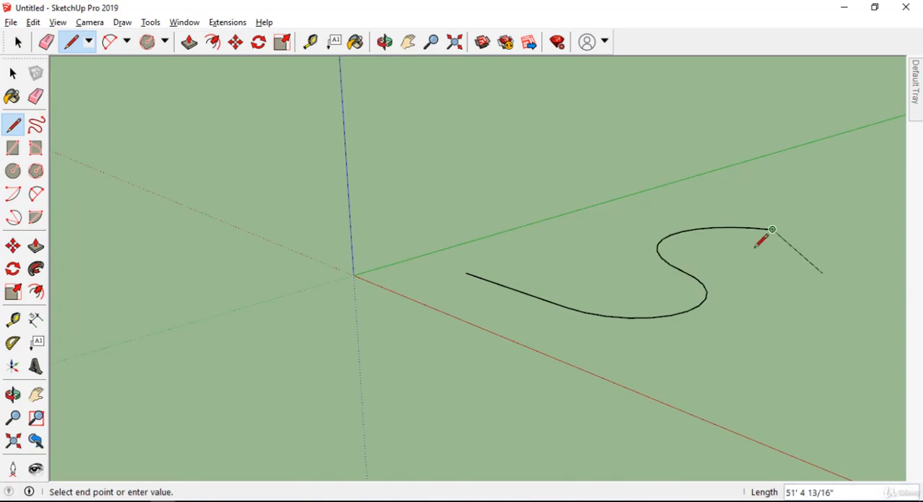
pyautogui.moveTo(761, 243); pyautogui.dragTo(880, 259, button='middle')
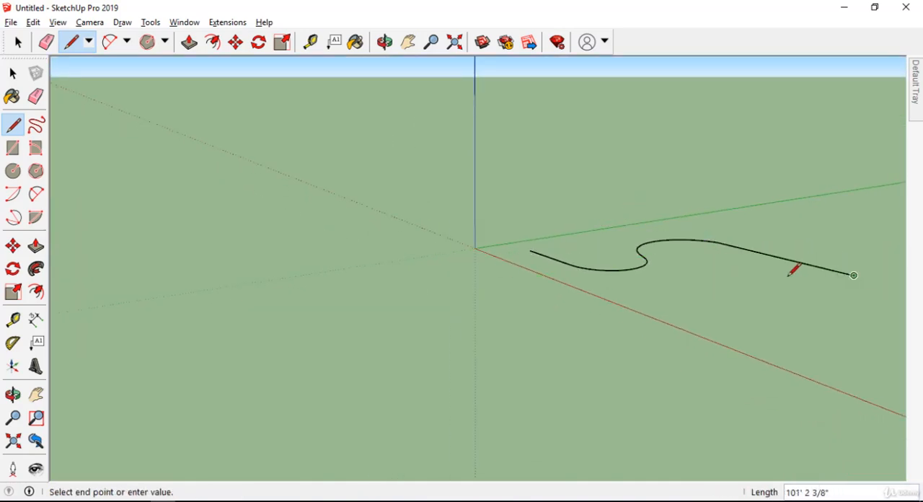
pyautogui.moveTo(789, 276); pyautogui.dragTo(803, 314, button='middle')
pyautogui.press('space')
pyautogui.scroll(5, 620, 234)
pyautogui.moveTo(462, 180); pyautogui.dragTo(253, 128, button='middle')
pyautogui.scroll(-2, 253, 128)
pyautogui.scroll(5, 371, 162)
pyautogui.moveTo(372, 164); pyautogui.dragTo(390, 112, button='middle')
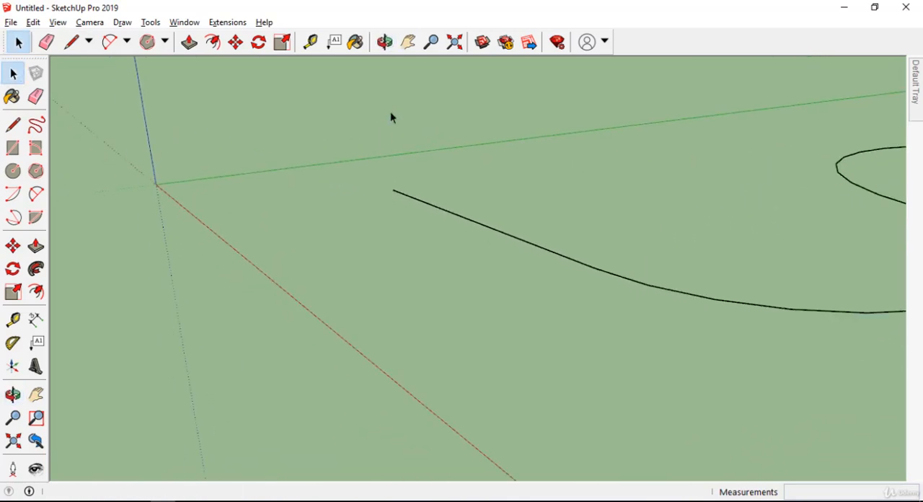
pyautogui.press('c')
pyautogui.scroll(3, 391, 185)
pyautogui.moveTo(391, 186); pyautogui.dragTo(394, 353, button='middle')
pyautogui.scroll(-5, 310, 305)
pyautogui.press('space')
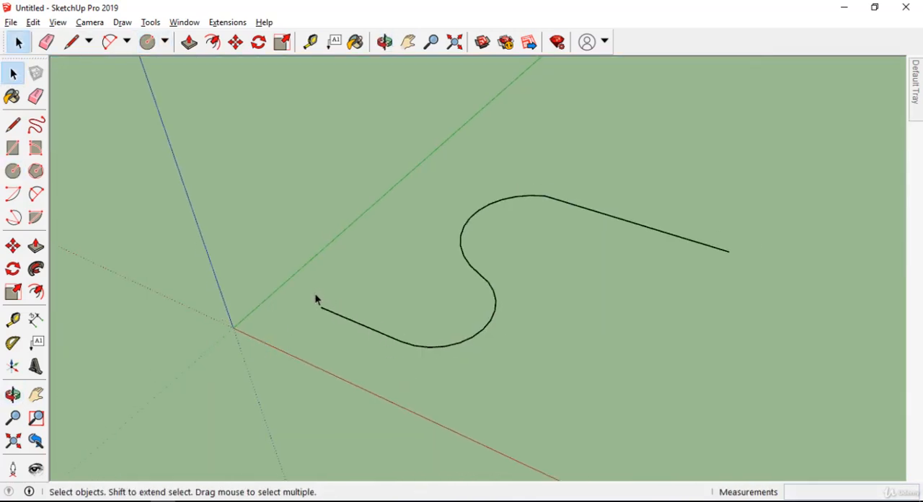
pyautogui.moveTo(729, 237); pyautogui.dragTo(544, 327, button='middle')
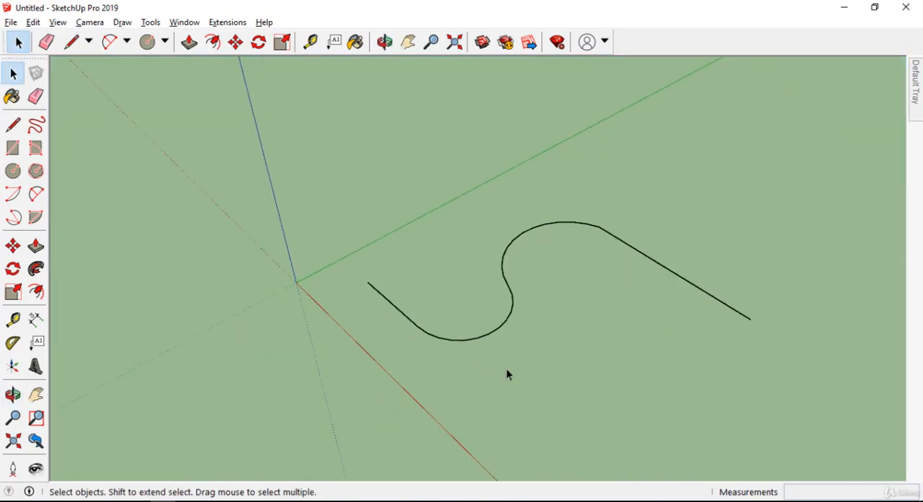
pyautogui.moveTo(507, 374); pyautogui.dragTo(415, 262, button='middle')
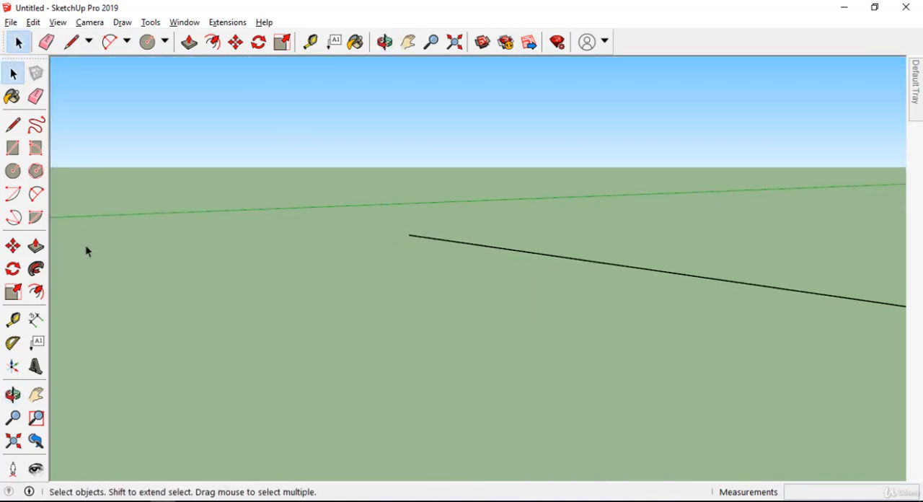
# Step: Draw an upright circle with a radius of about 2 1/2", centred on the path's starting endpoint and perpendicular to the red axis
pyautogui.click(13, 171)
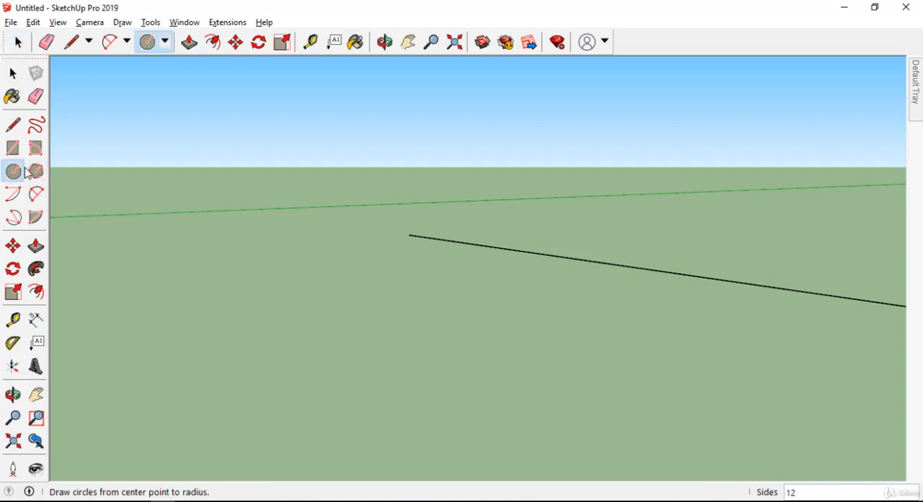
pyautogui.click(409, 234)
pyautogui.scroll(5, 420, 231)
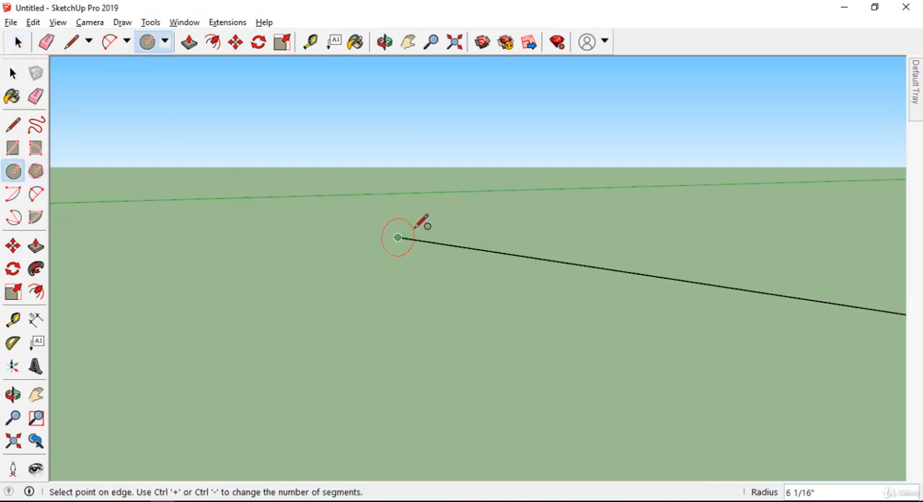
pyautogui.scroll(3, 408, 232)
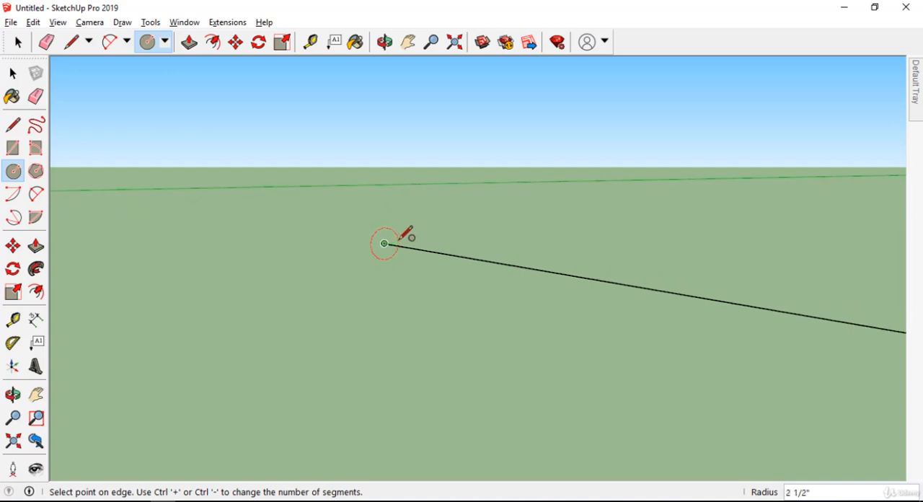
pyautogui.click(399, 241)
# Step: Inspect the small circle and the full extent of the curved path it sits on
pyautogui.scroll(1, 361, 251)
pyautogui.scroll(-1, 355, 257)
pyautogui.moveTo(356, 256); pyautogui.dragTo(385, 297, button='middle')
pyautogui.scroll(-7, 231, 242)
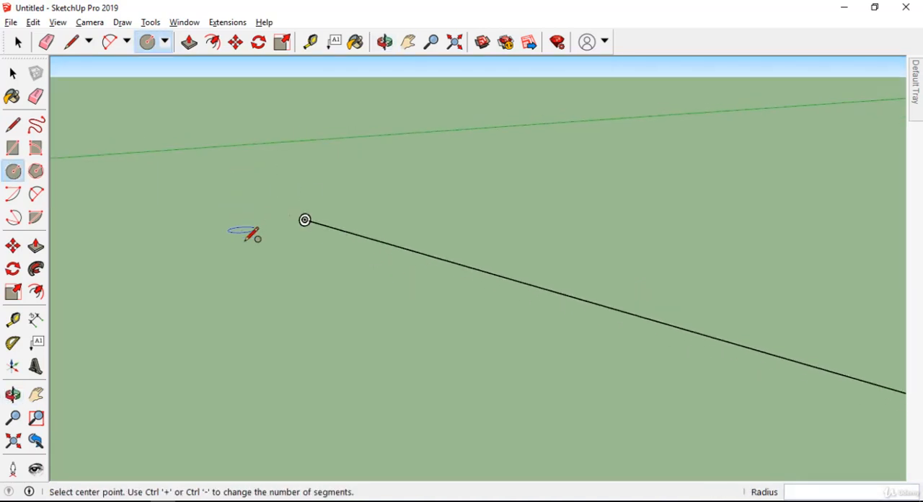
pyautogui.scroll(-2, 241, 231)
pyautogui.scroll(-1, 766, 177)
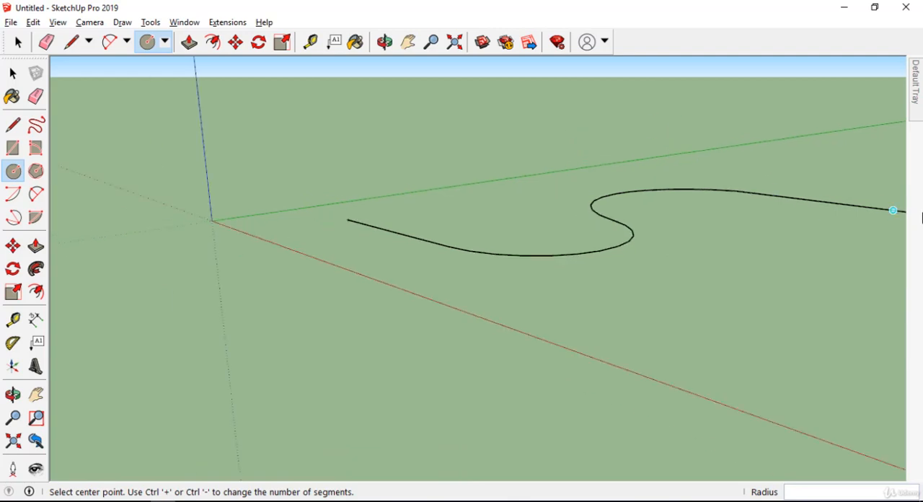
pyautogui.scroll(-1, 357, 217)
pyautogui.scroll(5, 354, 228)
pyautogui.press('space')
# Step: Start the Follow Me operation with the circle's face as the profile to extrude
pyautogui.scroll(6, 247, 296)
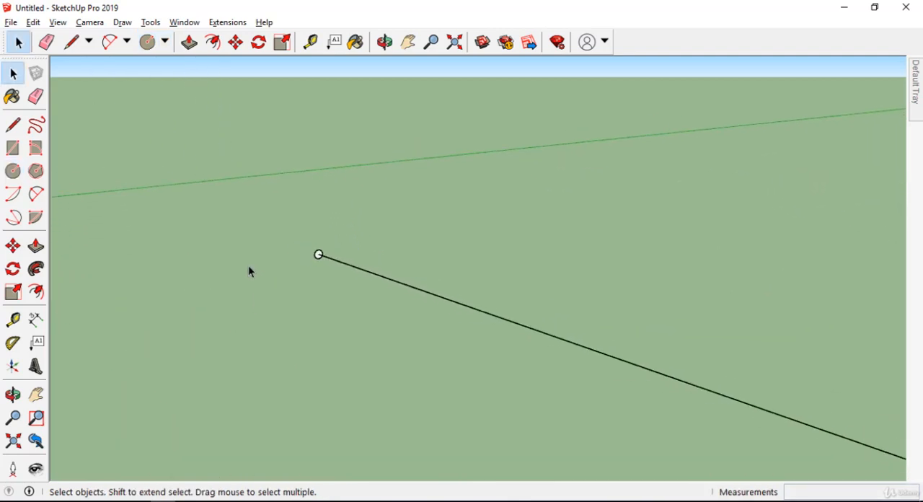
pyautogui.scroll(1, 381, 159)
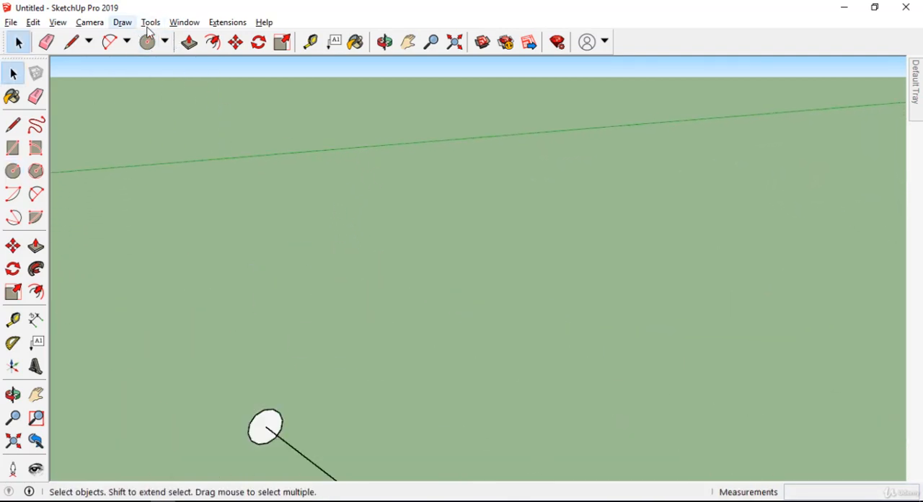
pyautogui.click(149, 26)
pyautogui.moveTo(173, 27)
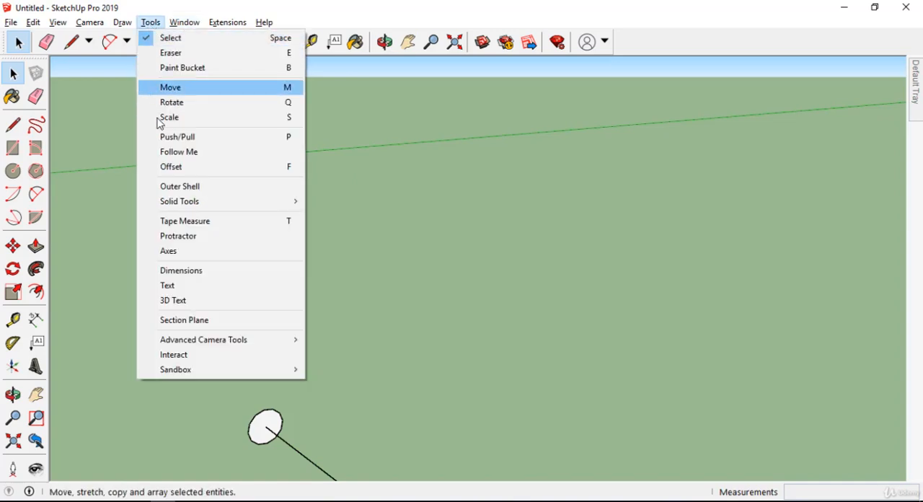
pyautogui.click(175, 152)
pyautogui.scroll(-3, 225, 119)
pyautogui.scroll(2, 229, 166)
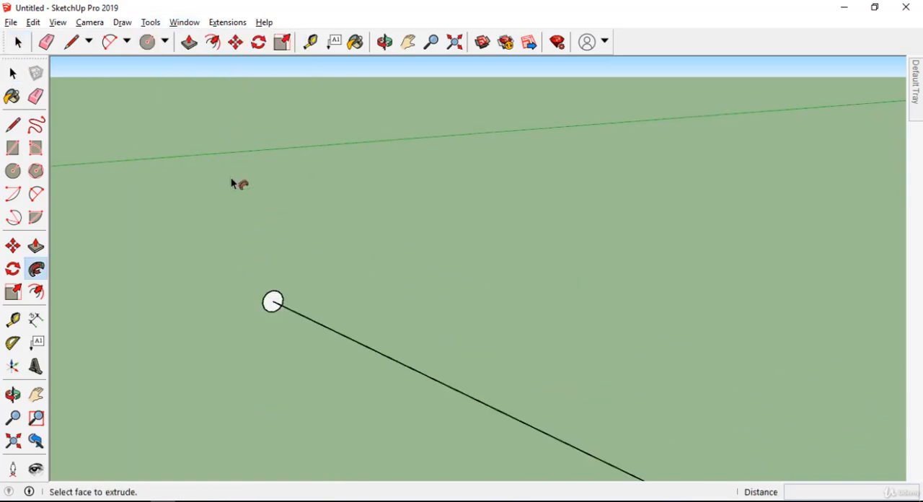
pyautogui.scroll(5, 288, 312)
pyautogui.scroll(2, 258, 315)
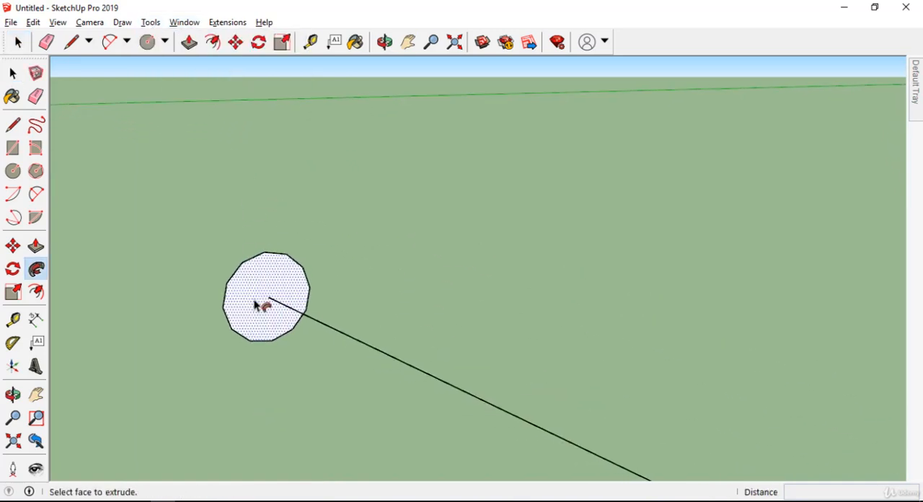
pyautogui.click(256, 306)
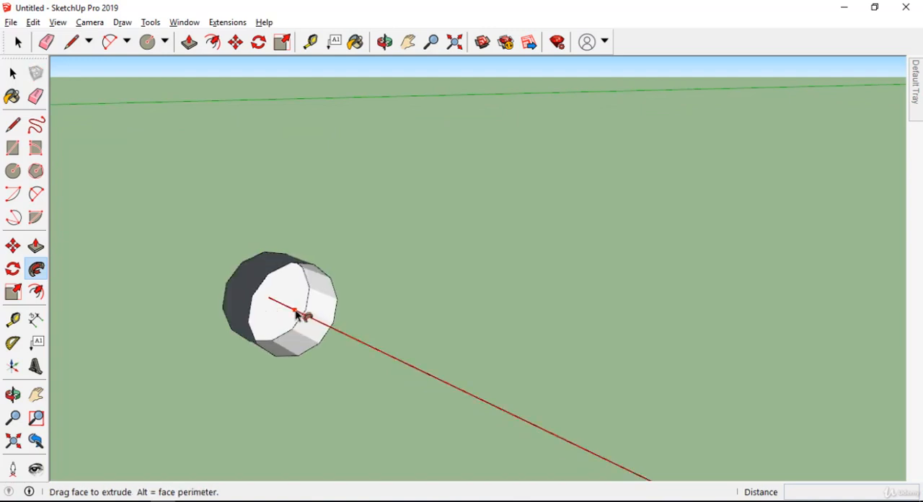
# Step: Extrude the circle along the entire path, through both arcs to the far end of the last straight line
pyautogui.scroll(-1, 300, 319)
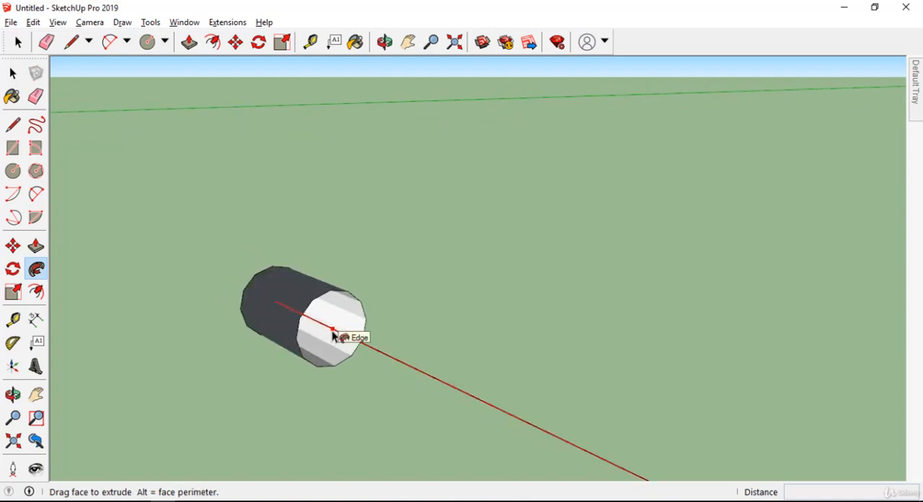
pyautogui.scroll(-3, 338, 337)
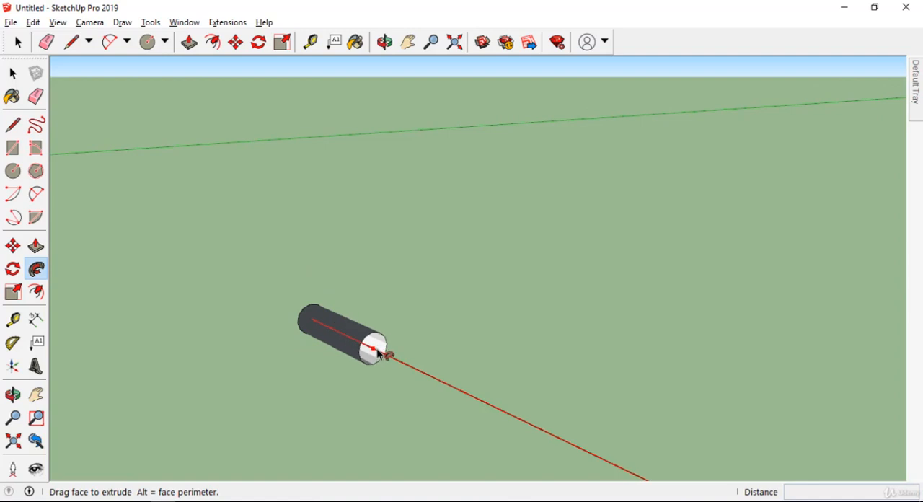
pyautogui.scroll(-5, 376, 349)
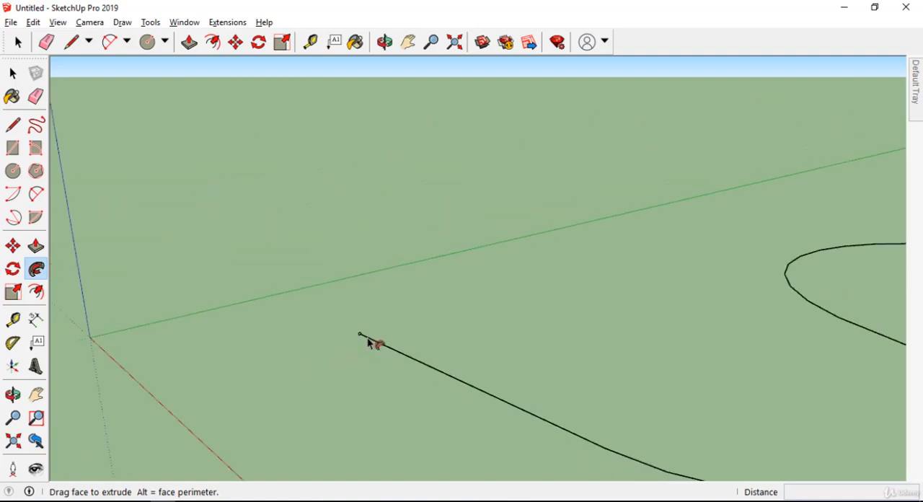
pyautogui.moveTo(367, 336); pyautogui.dragTo(655, 439, button='middle')
pyautogui.scroll(4, 577, 401)
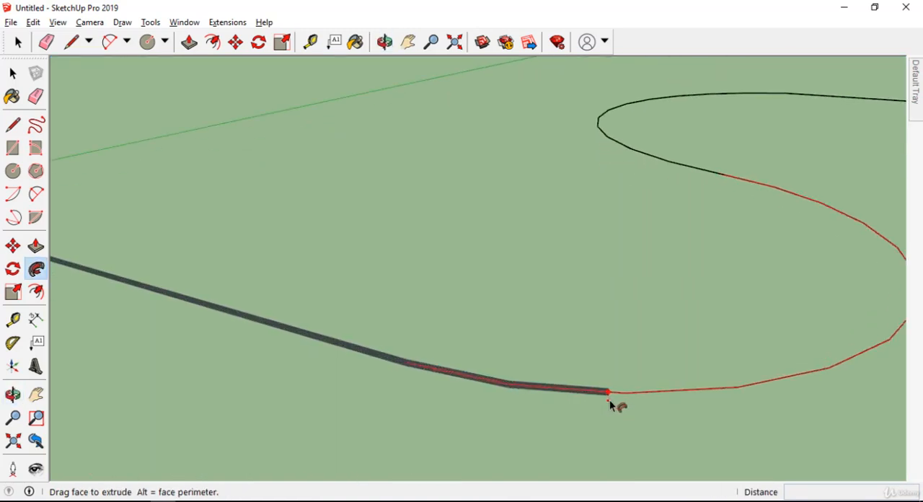
pyautogui.scroll(-2, 611, 406)
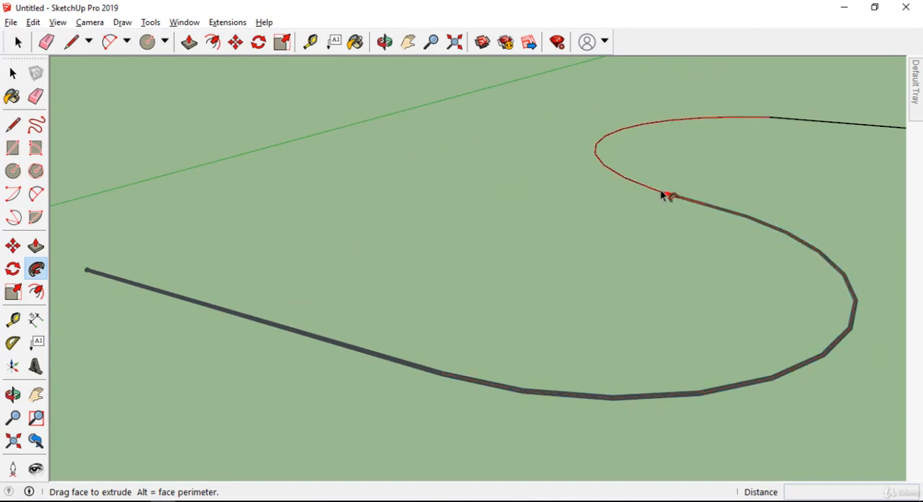
pyautogui.scroll(-5, 702, 140)
pyautogui.moveTo(697, 132); pyautogui.dragTo(809, 200, button='middle')
pyautogui.scroll(-4, 742, 210)
pyautogui.scroll(1, 730, 152)
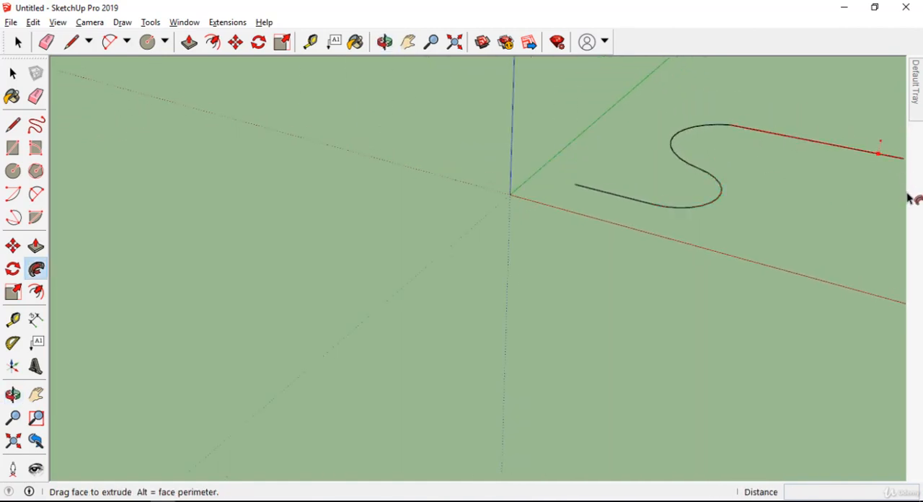
pyautogui.scroll(-1, 717, 161)
pyautogui.scroll(4, 812, 180)
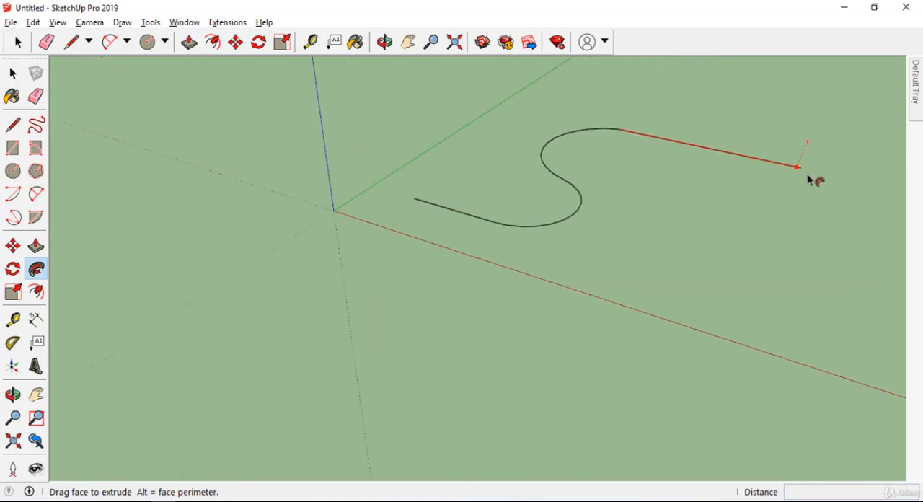
pyautogui.scroll(4, 799, 170)
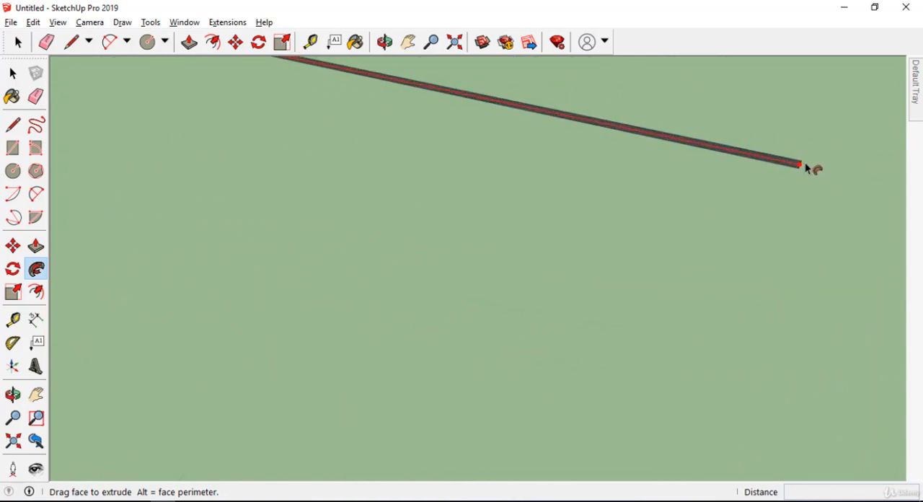
pyautogui.click(802, 164)
pyautogui.scroll(4, 789, 149)
pyautogui.moveTo(791, 151); pyautogui.dragTo(212, 319, button='middle')
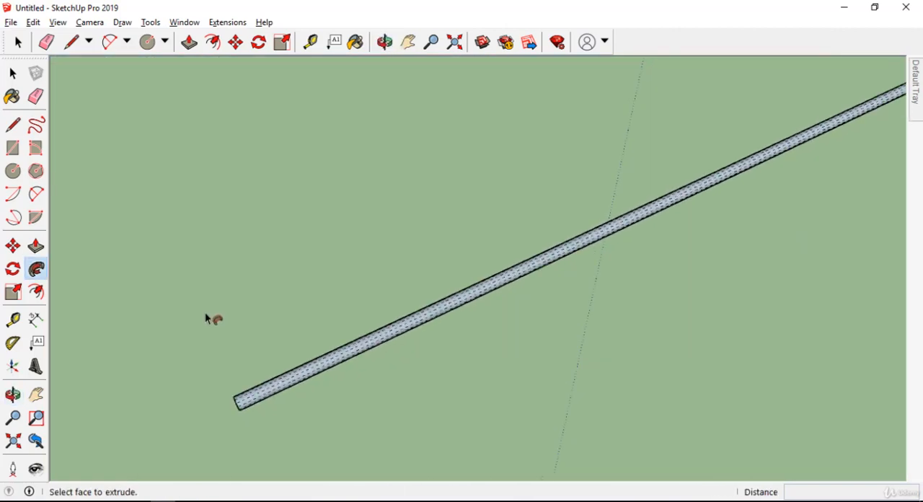
# Step: Turn off the display of hidden geometry so the extruded pipe shows without dashed facet lines
pyautogui.moveTo(606, 223); pyautogui.dragTo(541, 224, button='middle')
pyautogui.scroll(4, 579, 169)
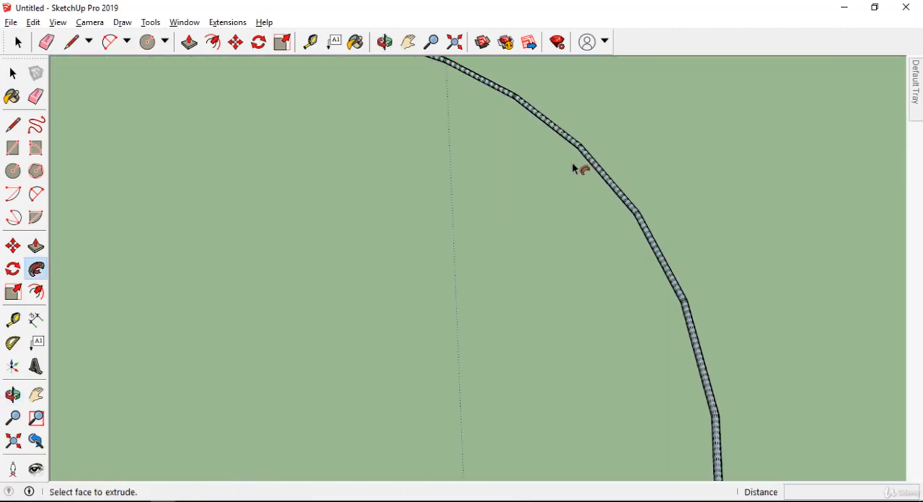
pyautogui.moveTo(599, 148); pyautogui.dragTo(625, 176, button='middle')
pyautogui.scroll(-2, 625, 173)
pyautogui.keyDown('shift'); pyautogui.moveTo(209, 250); pyautogui.dragTo(490, 284, button='middle'); pyautogui.keyUp('shift')
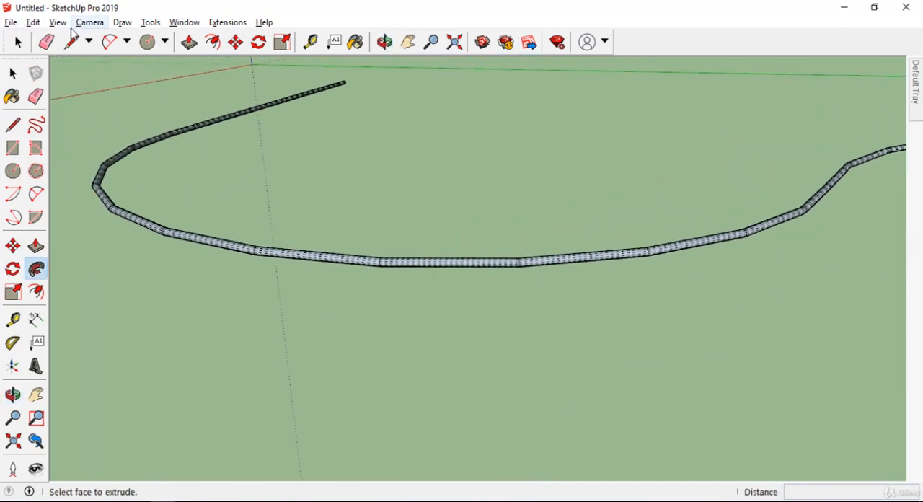
pyautogui.click(57, 23)
pyautogui.click(99, 72)
# Step: Draw a straight line parallel to the red axis in the empty area beside the existing pipe
pyautogui.moveTo(112, 109); pyautogui.dragTo(505, 285, button='middle')
pyautogui.scroll(-5, 505, 285)
pyautogui.moveTo(622, 210)
pyautogui.mouseDown(button='middle')
pyautogui.moveTo(419, 87)
pyautogui.moveTo(690, 170)
pyautogui.moveTo(441, 278)
pyautogui.moveTo(364, 214)
pyautogui.moveTo(357, 228)
pyautogui.moveTo(258, 239)
pyautogui.mouseUp(button='middle')
pyautogui.press('space')
pyautogui.press('l')
pyautogui.moveTo(377, 266); pyautogui.dragTo(344, 271, button='middle')
pyautogui.scroll(3, 281, 236)
pyautogui.click(331, 247)
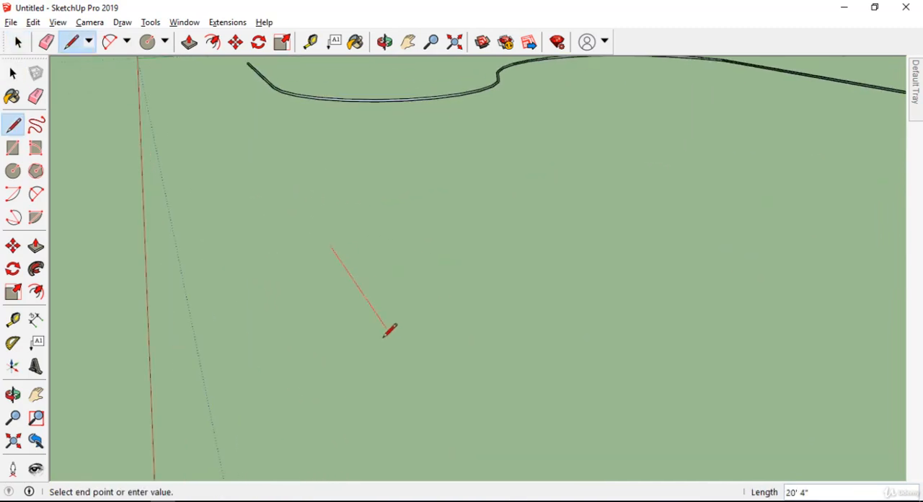
pyautogui.scroll(1, 378, 315)
pyautogui.click(378, 315)
# Step: Draw a rounded two-point arc from the far end of the line, with its chord along the green axis
pyautogui.press('a')
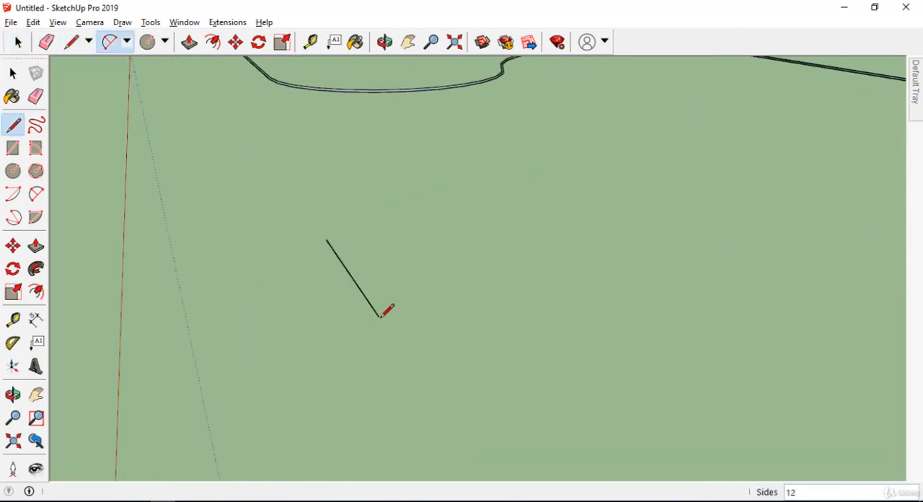
pyautogui.click(378, 317)
pyautogui.click(442, 305)
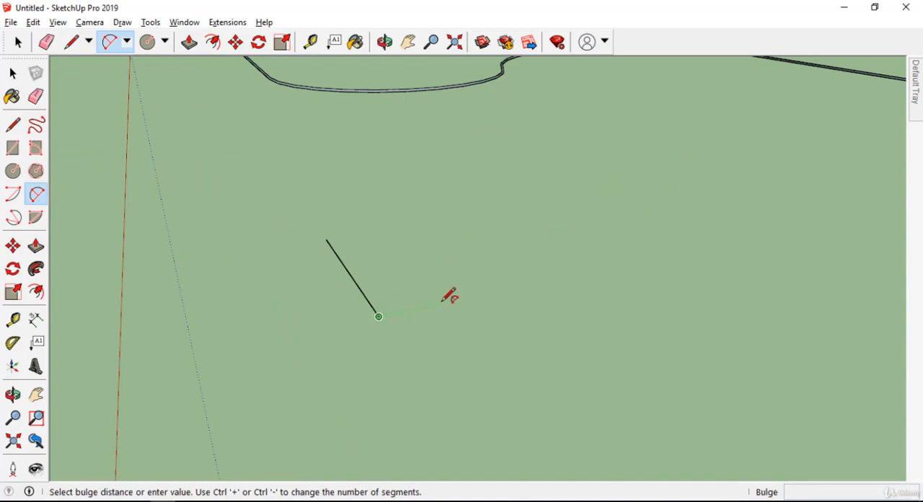
pyautogui.click(448, 320)
pyautogui.scroll(2, 447, 308)
pyautogui.click(436, 304)
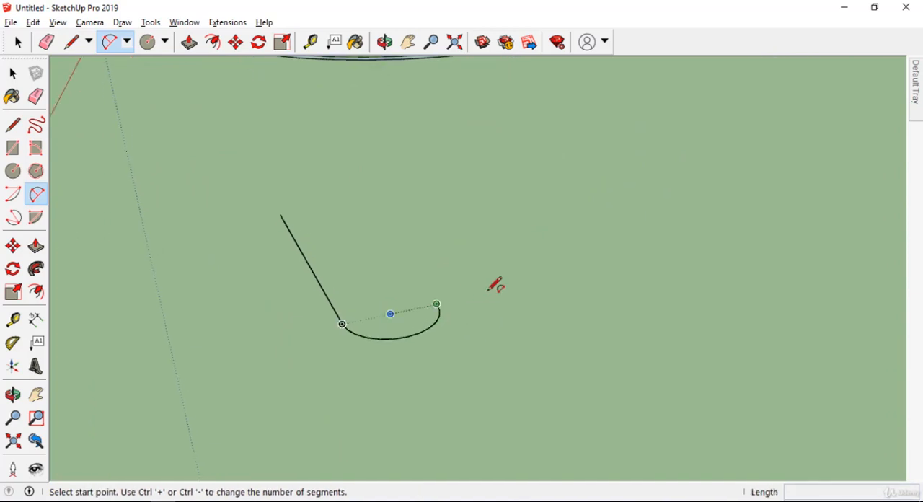
pyautogui.click(507, 289)
pyautogui.press('Escape')
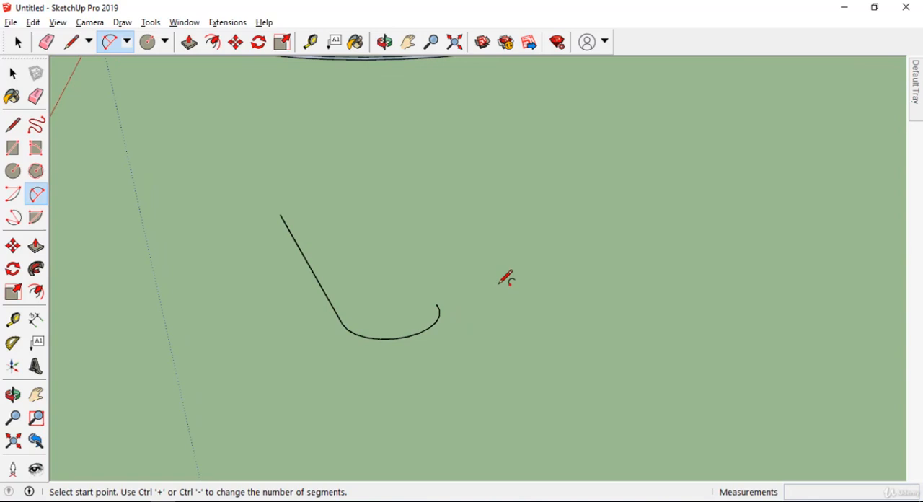
pyautogui.click(437, 303)
pyautogui.click(521, 286)
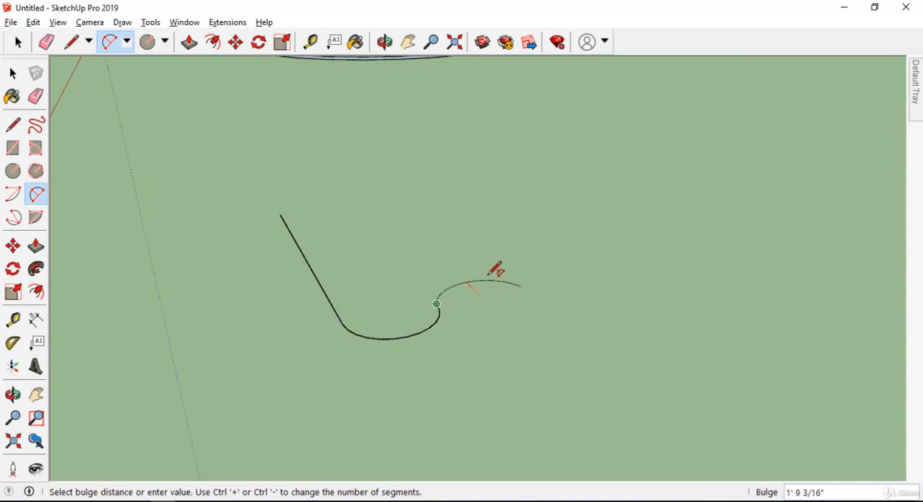
pyautogui.scroll(3, 476, 275)
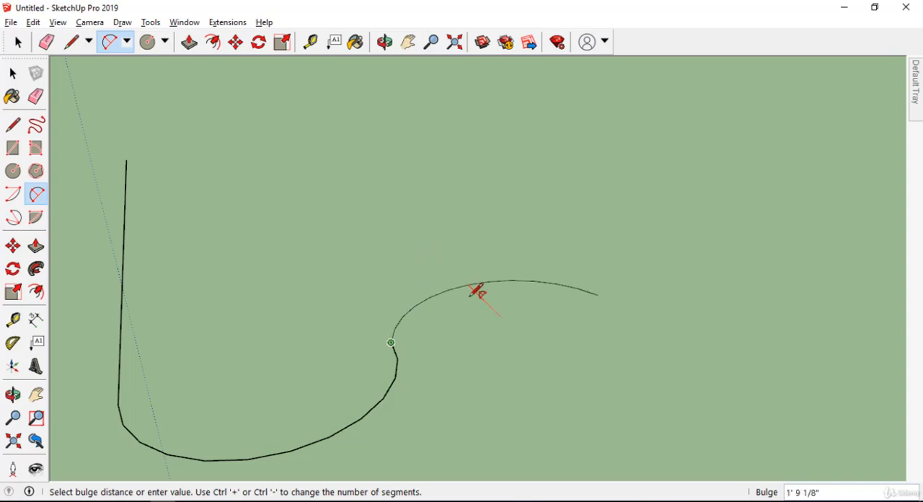
pyautogui.press('Escape')
# Step: Continue the path from the arc's open end with a tangent reverse-curving arc and a larger arc sweeping back below the first one
pyautogui.click(391, 343)
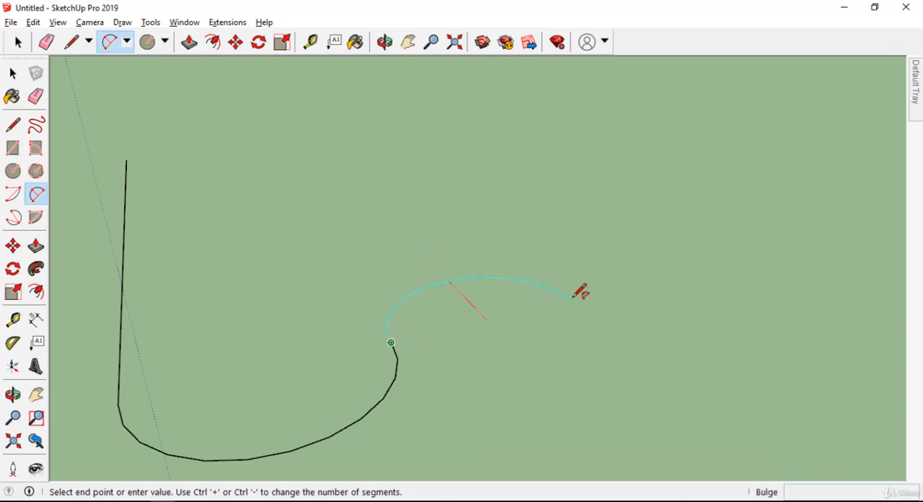
pyautogui.click(572, 300)
pyautogui.scroll(-4, 546, 377)
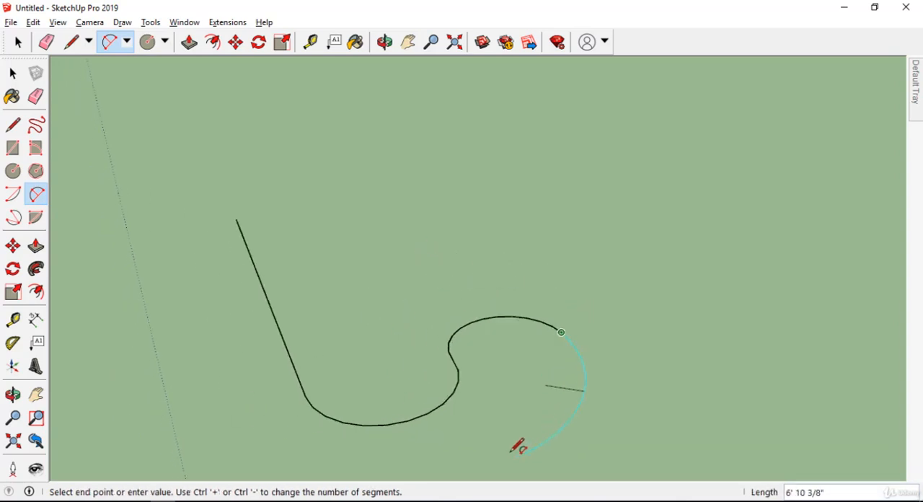
pyautogui.click(368, 461)
pyautogui.scroll(-2, 361, 433)
# Step: Add a long tangent arc, about 17' across its ends, from the large arc's end back past the path's starting line
pyautogui.moveTo(426, 336); pyautogui.dragTo(568, 372, button='middle')
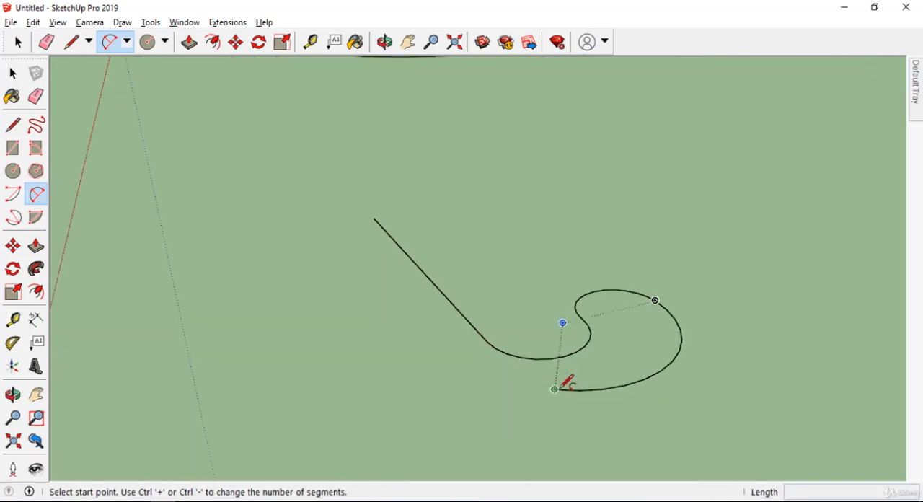
pyautogui.click(554, 389)
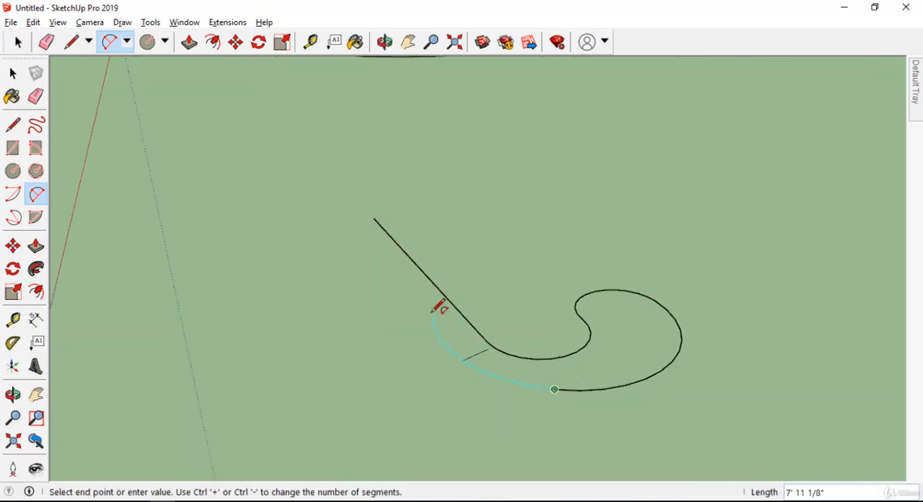
pyautogui.click(312, 261)
pyautogui.click(315, 258)
# Step: Extend the path with a short straight line from the open end of the long arc
pyautogui.moveTo(336, 234); pyautogui.dragTo(405, 413, button='middle')
pyautogui.press('l')
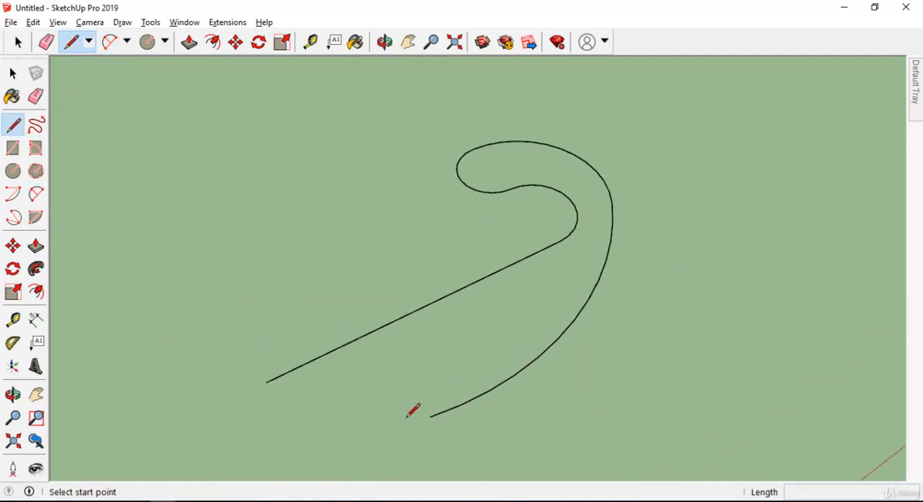
pyautogui.click(429, 417)
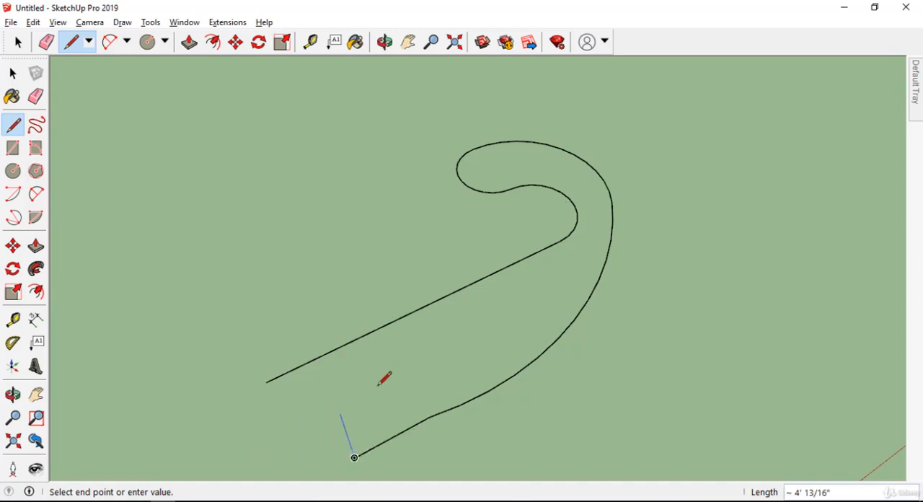
pyautogui.press('Escape')
# Step: Draw a small upright circle centred on the short line's free endpoint and perpendicular to the red axis
pyautogui.scroll(-2, 396, 361)
pyautogui.scroll(2, 313, 369)
pyautogui.moveTo(433, 369); pyautogui.dragTo(719, 301, button='middle')
pyautogui.scroll(2, 762, 254)
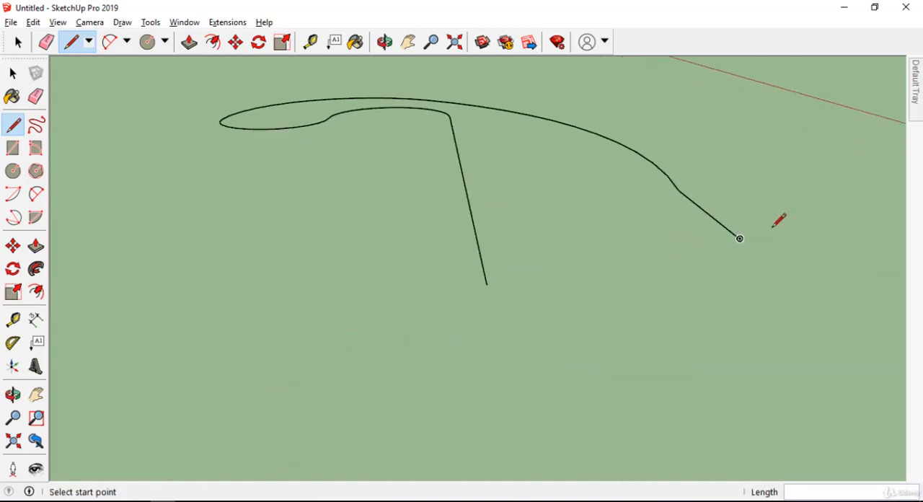
pyautogui.scroll(3, 779, 220)
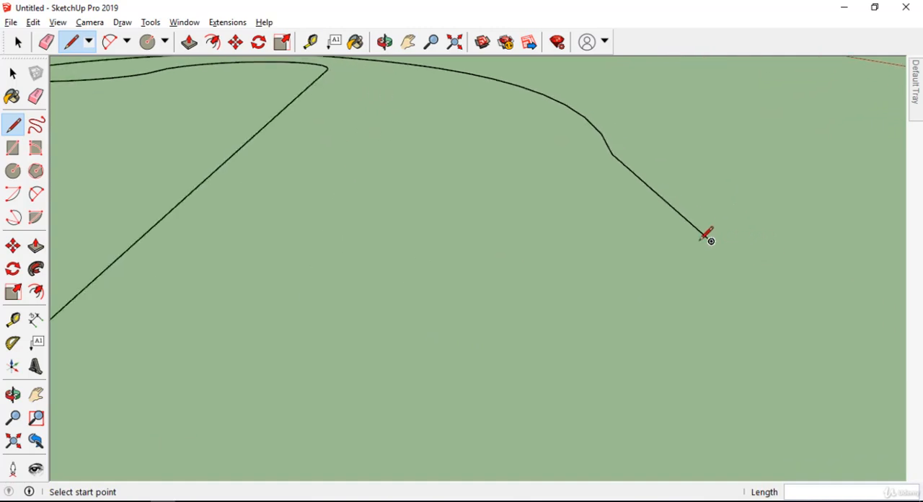
pyautogui.press('c')
pyautogui.scroll(2, 711, 235)
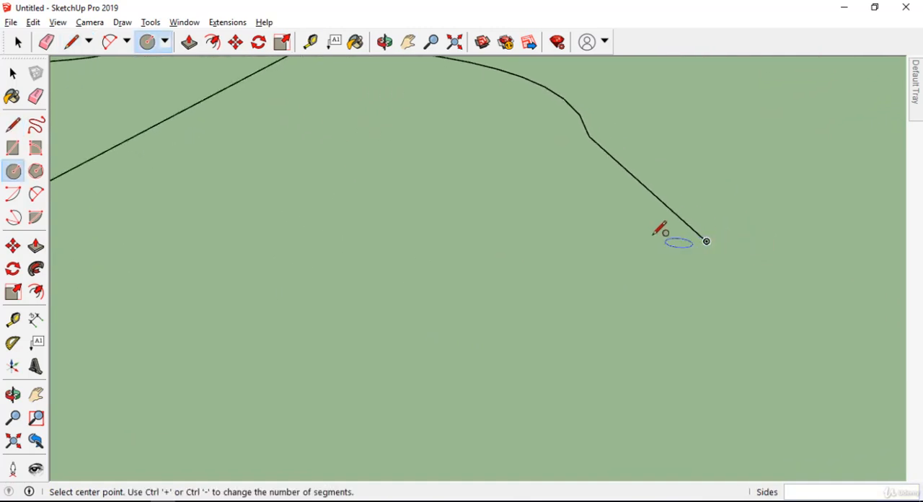
pyautogui.scroll(1, 711, 237)
pyautogui.moveTo(711, 238); pyautogui.dragTo(710, 202, button='middle')
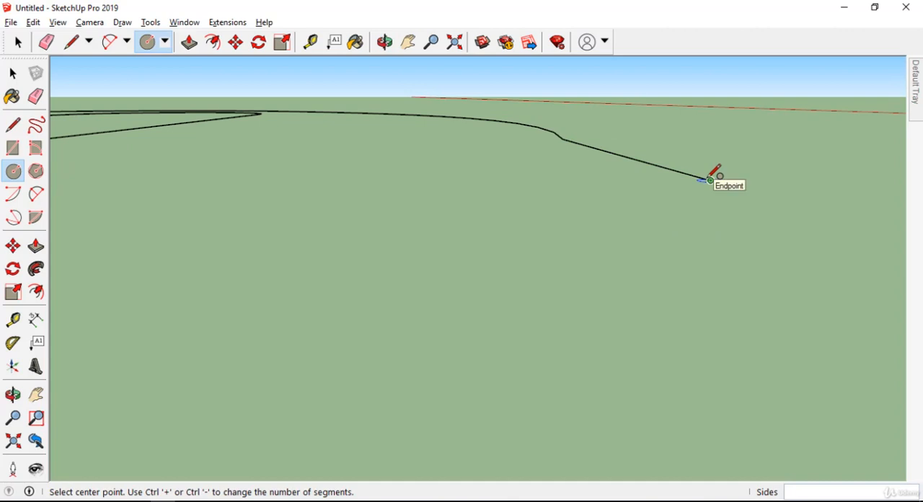
pyautogui.click(710, 179)
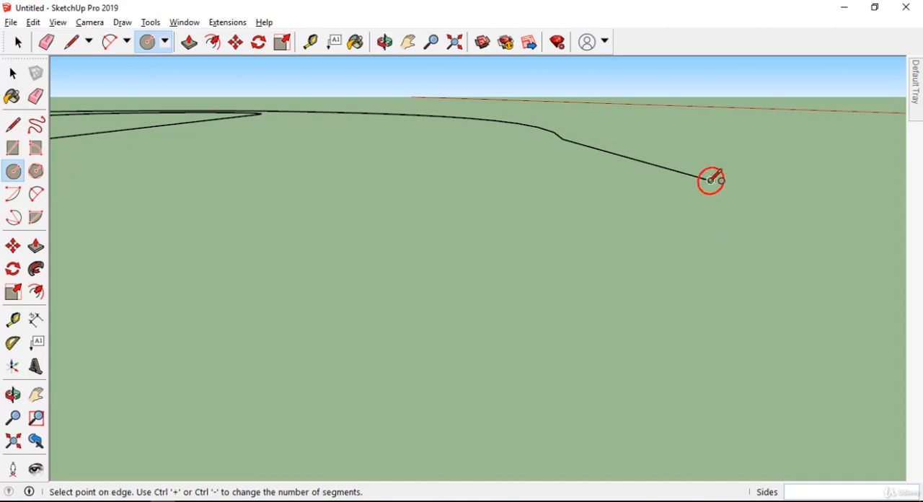
pyautogui.click(725, 178)
# Step: Start the Follow Me operation with the new circle's face as the profile to extrude
pyautogui.moveTo(717, 182); pyautogui.dragTo(253, 195, button='middle')
pyautogui.press('space')
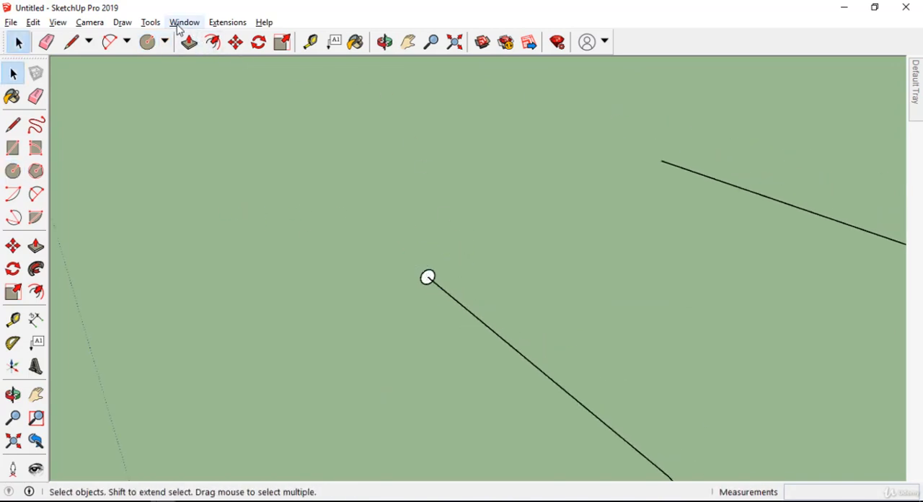
pyautogui.click(151, 23)
pyautogui.click(202, 151)
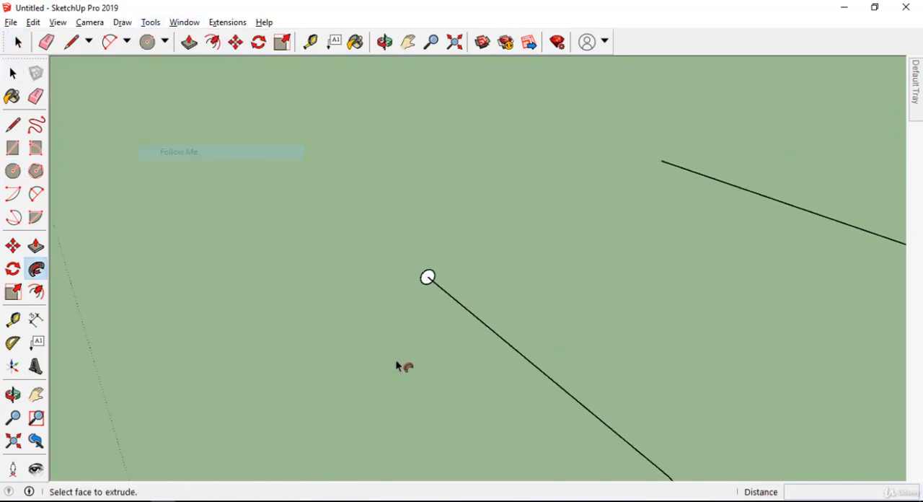
pyautogui.scroll(5, 398, 253)
pyautogui.moveTo(373, 247); pyautogui.dragTo(376, 260)
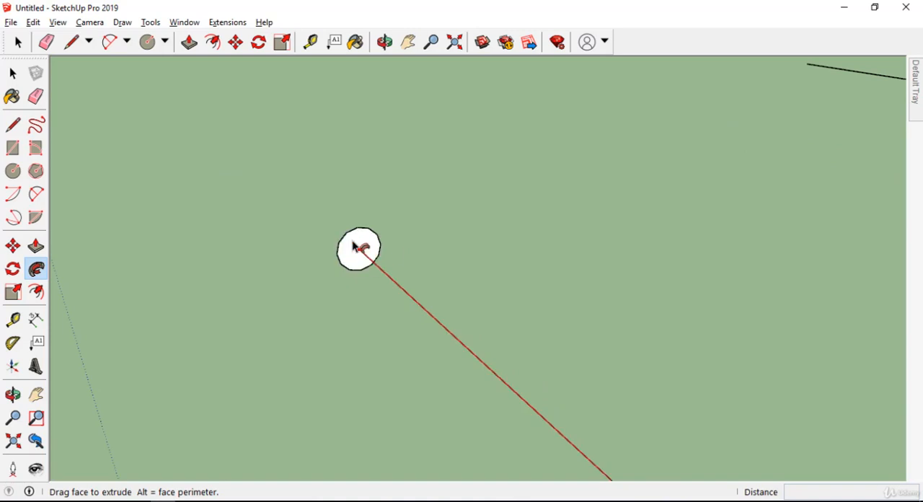
# Step: Extrude the circle along the entire second path, through all its arcs to the far end of the first straight line
pyautogui.scroll(-1, 418, 295)
pyautogui.scroll(3, 434, 320)
pyautogui.scroll(-3, 401, 310)
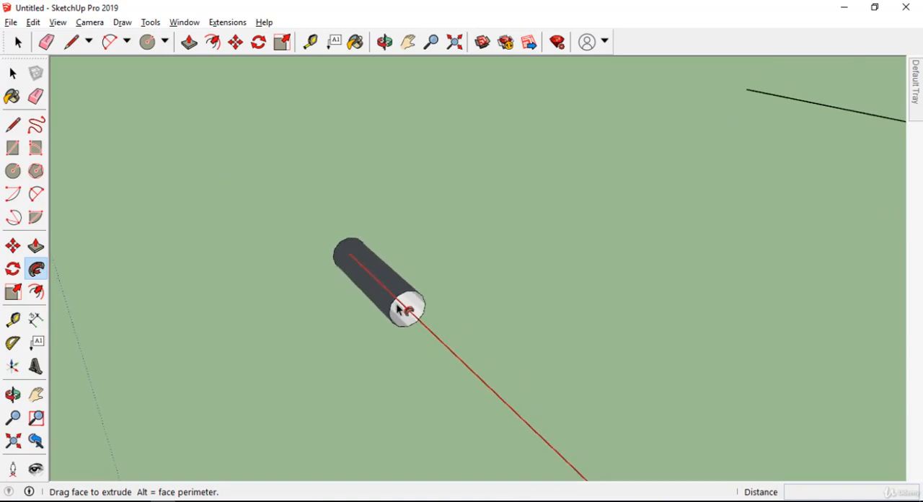
pyautogui.scroll(-3, 415, 289)
pyautogui.scroll(-4, 409, 279)
pyautogui.scroll(3, 439, 310)
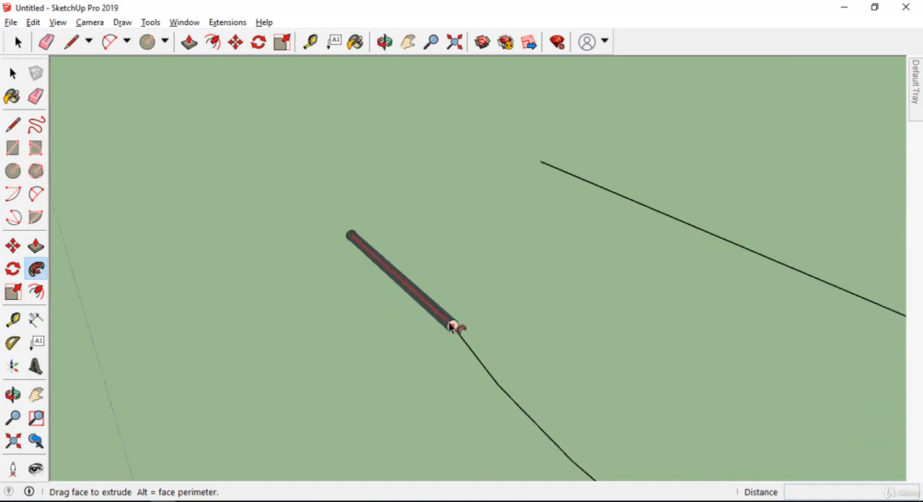
pyautogui.moveTo(472, 354); pyautogui.dragTo(418, 324, button='middle')
pyautogui.scroll(3, 561, 354)
pyautogui.moveTo(552, 354); pyautogui.dragTo(342, 350, button='middle')
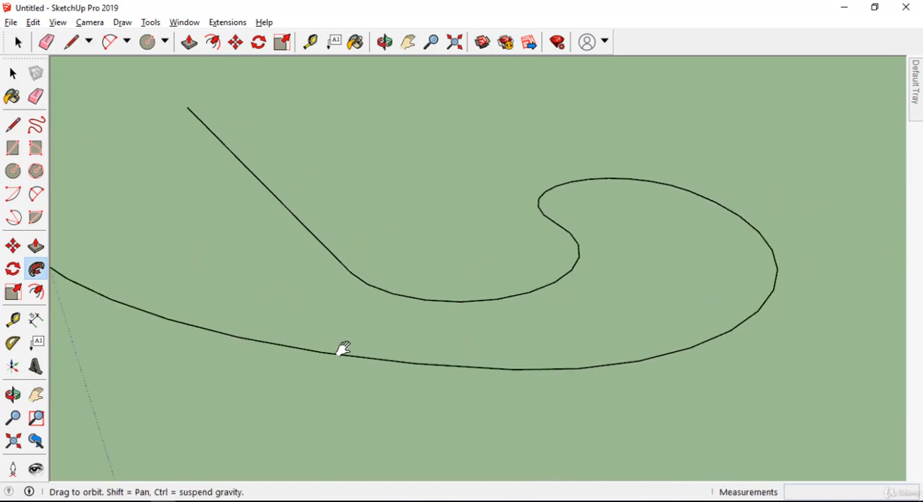
pyautogui.scroll(2, 556, 374)
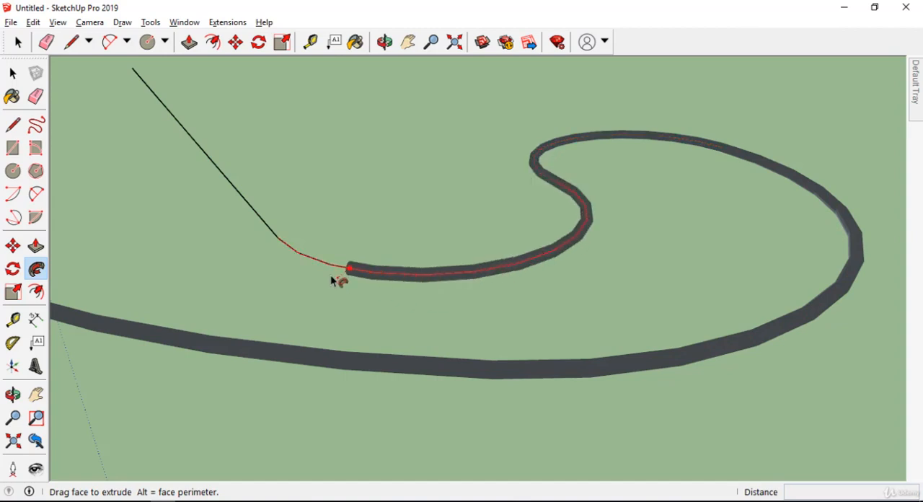
pyautogui.moveTo(238, 224); pyautogui.dragTo(261, 205)
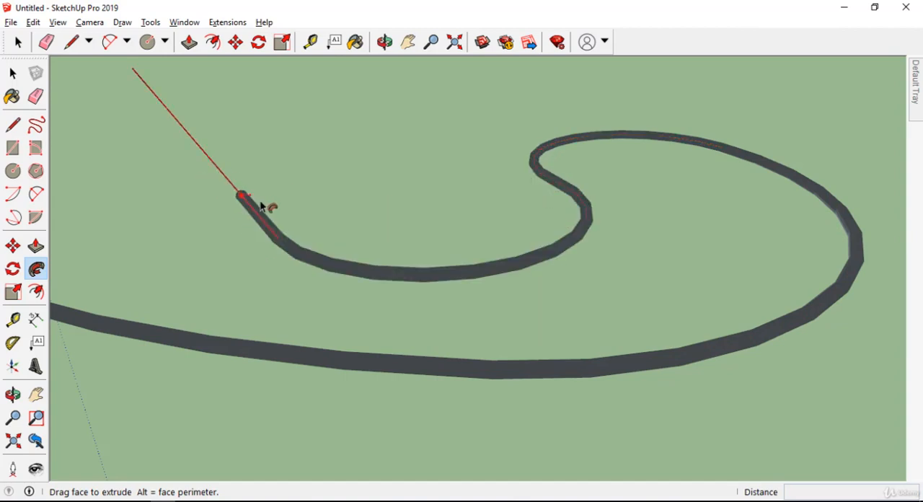
pyautogui.click(134, 69)
# Step: Examine the finished second pipe and the seam where its short straight end meets the long arc
pyautogui.scroll(-3, 495, 272)
pyautogui.moveTo(495, 272); pyautogui.dragTo(678, 223, button='middle')
pyautogui.scroll(-4, 678, 222)
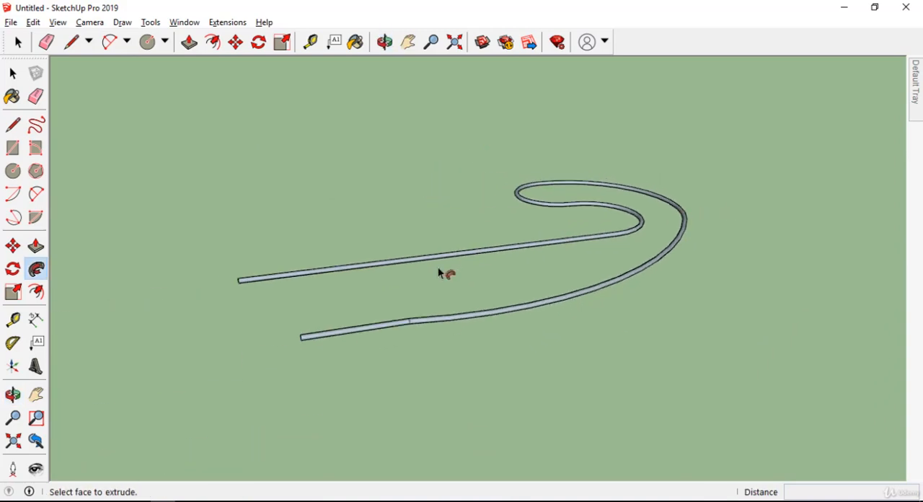
pyautogui.moveTo(438, 268); pyautogui.dragTo(347, 417, button='middle')
pyautogui.scroll(5, 387, 454)
pyautogui.press('space')
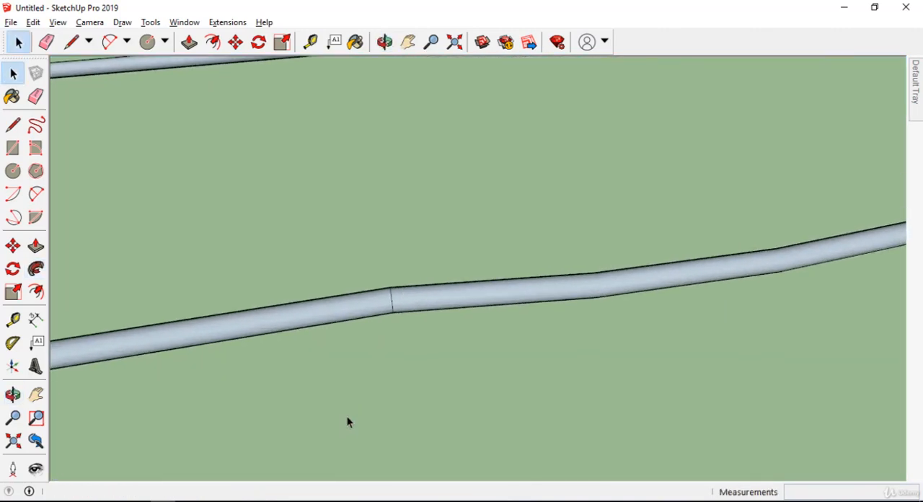
pyautogui.scroll(3, 345, 321)
pyautogui.moveTo(434, 280); pyautogui.dragTo(643, 182, button='middle')
pyautogui.scroll(-1, 635, 185)
pyautogui.scroll(6, 656, 189)
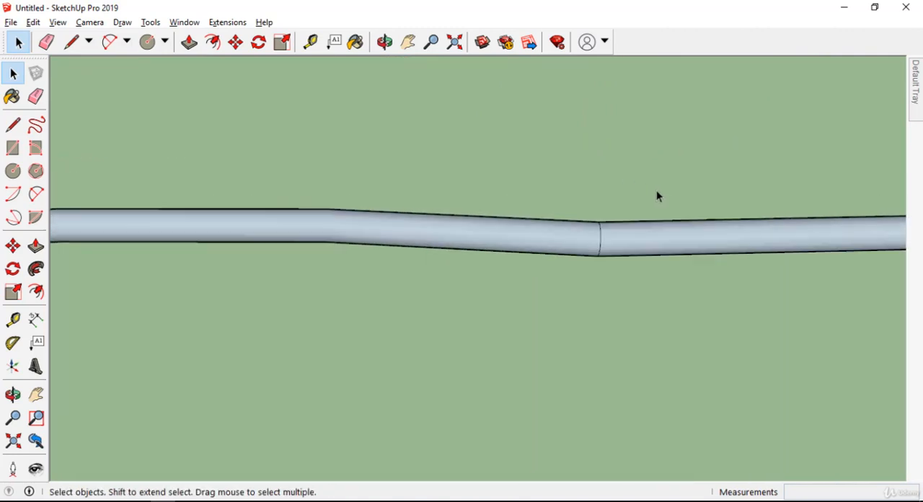
pyautogui.moveTo(557, 226); pyautogui.dragTo(480, 198, button='middle')
pyautogui.scroll(-2, 481, 198)
pyautogui.scroll(2, 501, 225)
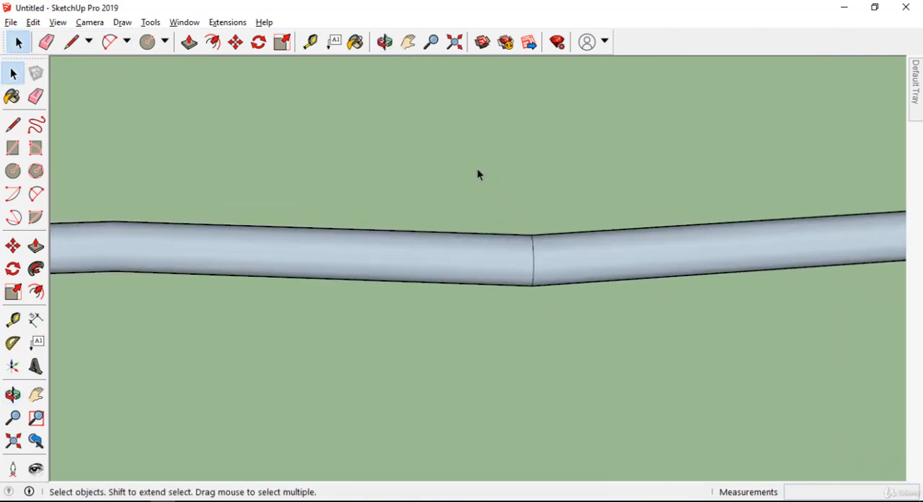
pyautogui.scroll(1, 483, 227)
pyautogui.moveTo(534, 267); pyautogui.dragTo(495, 211, button='middle')
# Step: Select the seam edges between the pipe's short straight end and the long arc, and pin the Default Tray open to show their Entity Info
pyautogui.moveTo(614, 363); pyautogui.dragTo(618, 290, button='middle')
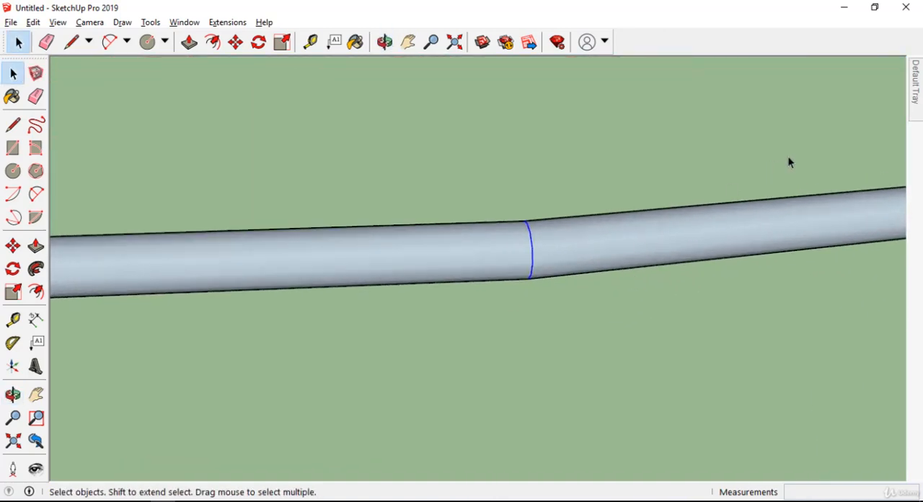
pyautogui.moveTo(917, 107)
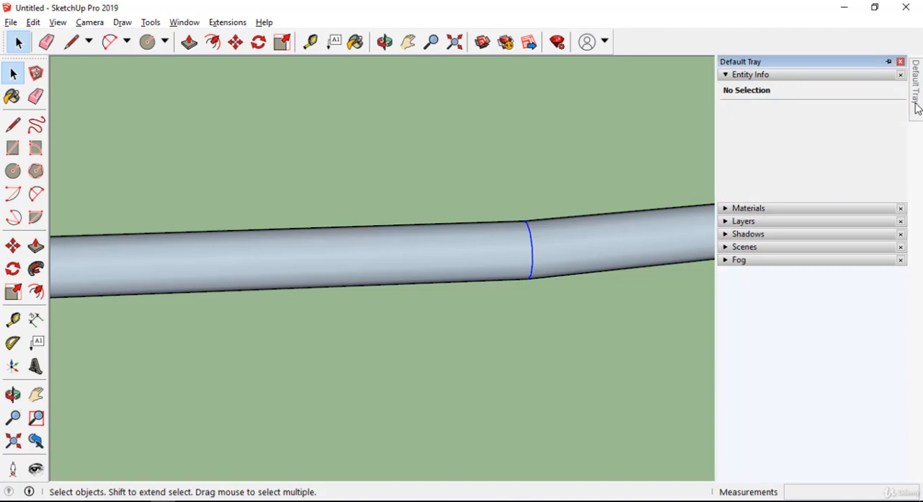
pyautogui.click(888, 62)
pyautogui.scroll(3, 454, 274)
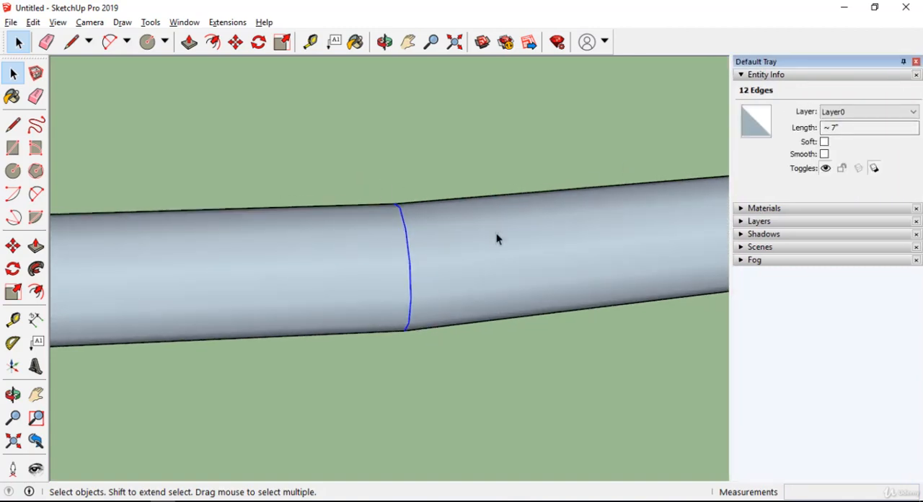
# Step: Turn on Soft and Smooth for the selected seam edges between the pipe segments, and clear the selection
pyautogui.scroll(-1, 426, 263)
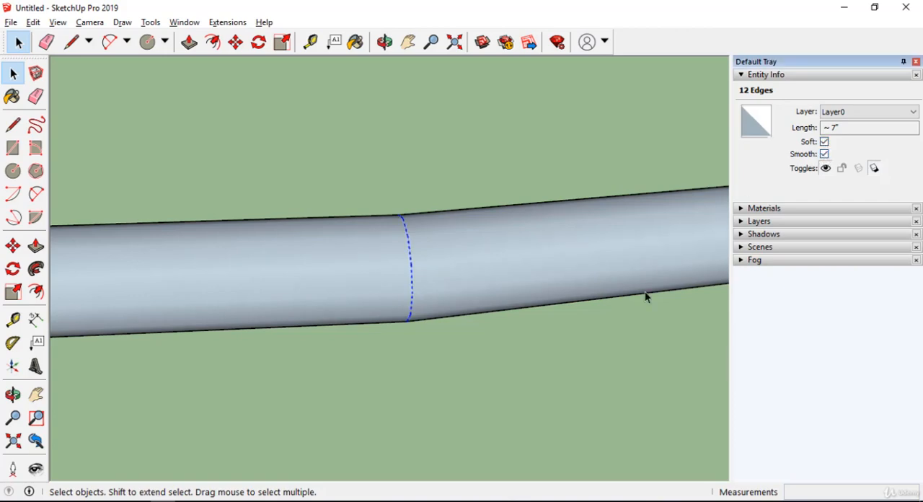
pyautogui.click(434, 408)
pyautogui.moveTo(398, 357); pyautogui.dragTo(367, 258, button='middle')
pyautogui.moveTo(466, 202); pyautogui.dragTo(260, 308, button='middle')
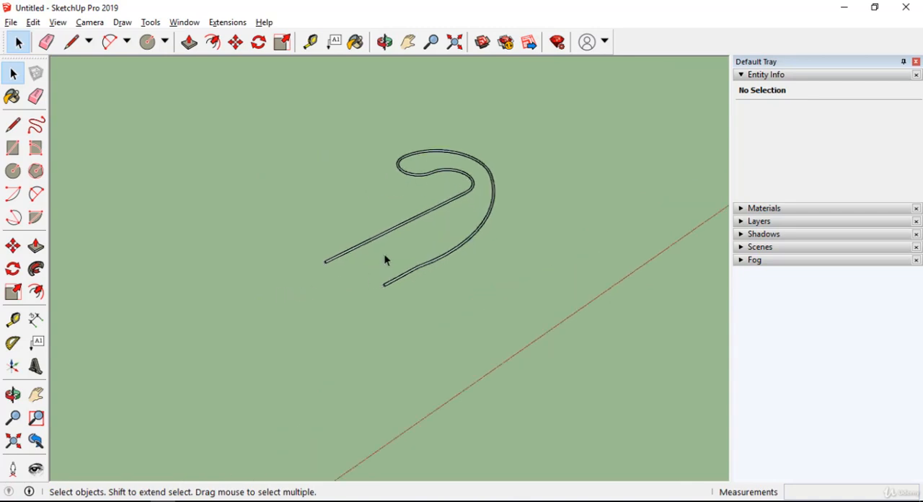
# Step: Draw a 3D zigzag path of four connected straight lines, one of them vertical, about 18' 2" long in total, beside the second pipe
pyautogui.moveTo(384, 260); pyautogui.dragTo(264, 285, button='middle')
pyautogui.scroll(3, 440, 229)
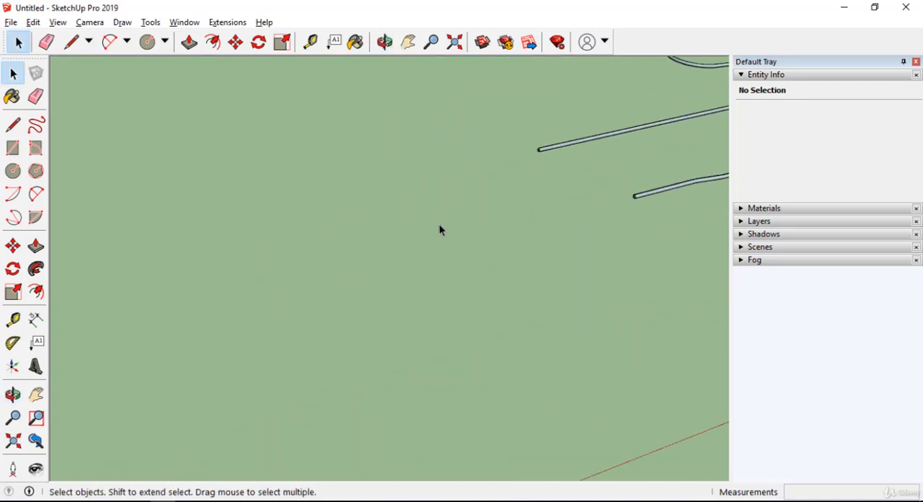
pyautogui.scroll(1, 440, 229)
pyautogui.press('l')
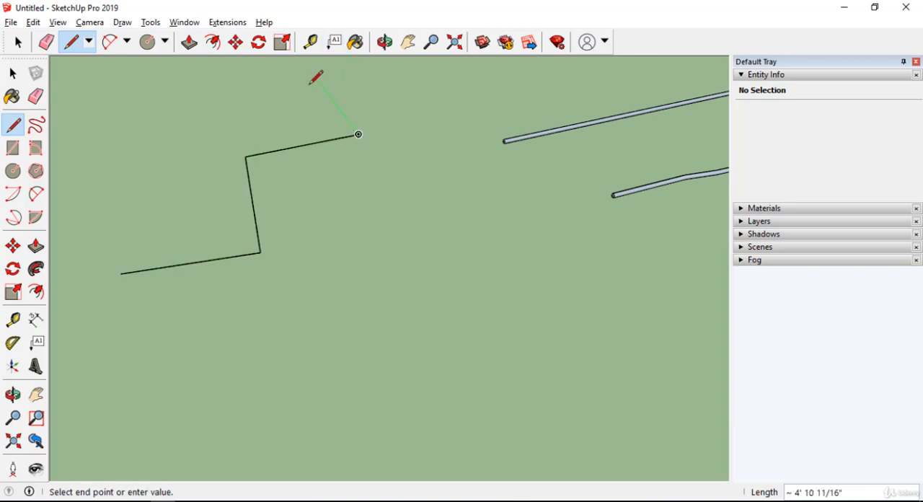
pyautogui.moveTo(315, 77)
pyautogui.mouseDown(button='middle')
pyautogui.moveTo(604, 68)
pyautogui.moveTo(408, 212)
pyautogui.moveTo(445, 173)
pyautogui.moveTo(365, 284)
pyautogui.moveTo(227, 389)
pyautogui.mouseUp(button='middle')
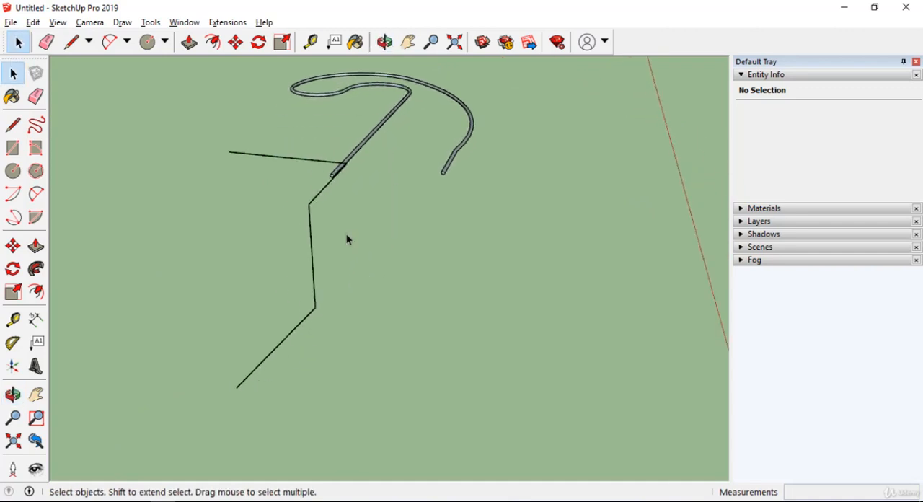
# Step: Draw an upright rectangle of about 30 square inches with a corner at the lower free end of the zigzag path, facing across its first line
pyautogui.scroll(3, 281, 328)
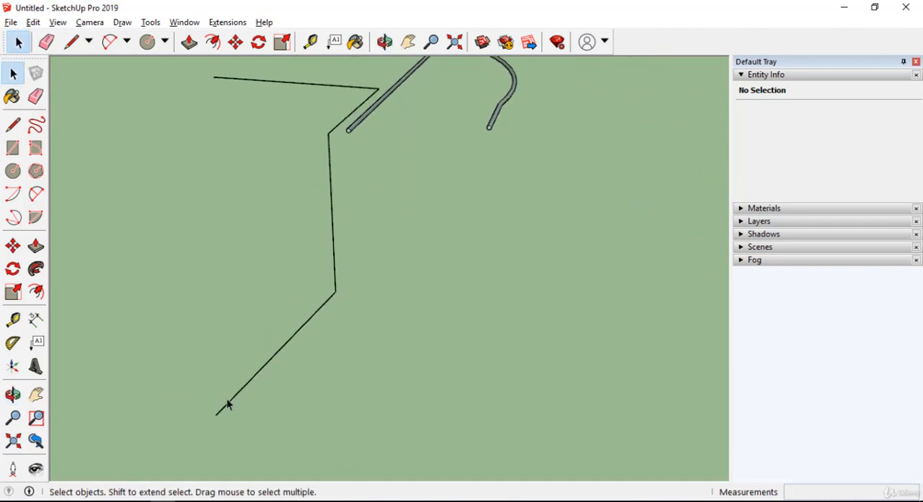
pyautogui.click(13, 148)
pyautogui.scroll(-1, 235, 379)
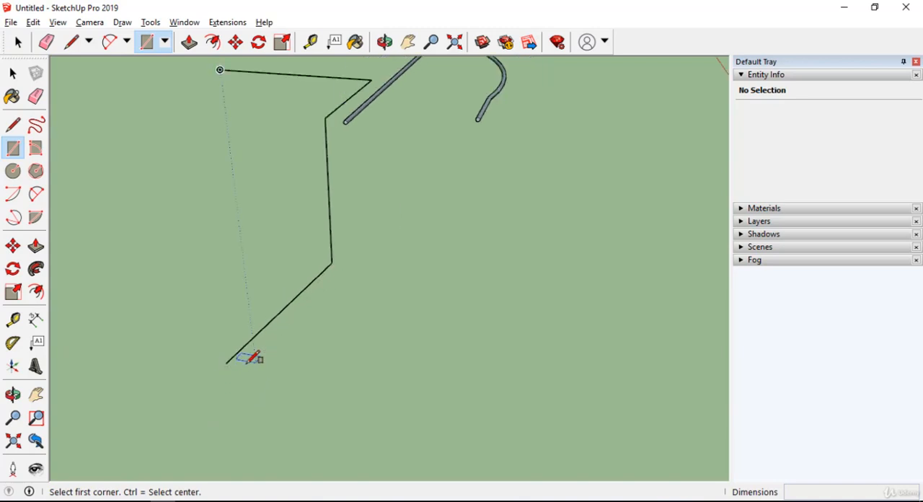
pyautogui.moveTo(226, 360); pyautogui.dragTo(361, 256, button='middle')
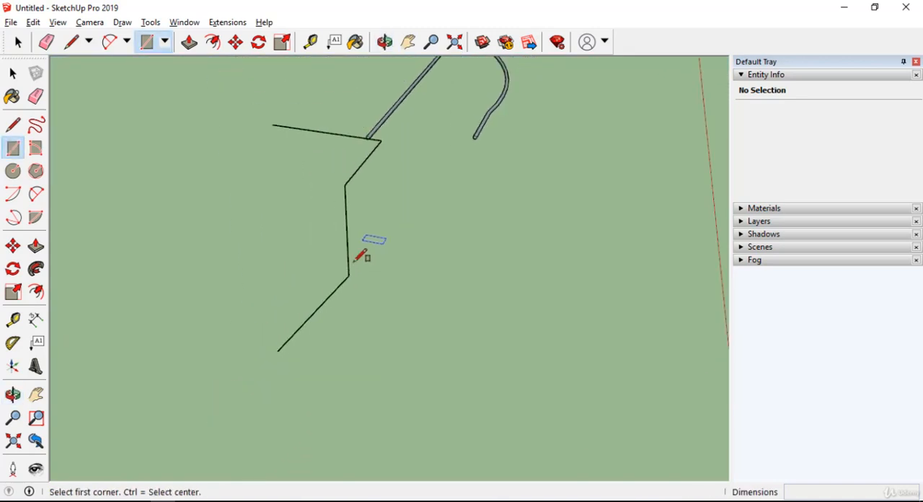
pyautogui.moveTo(279, 261); pyautogui.dragTo(407, 185, button='middle')
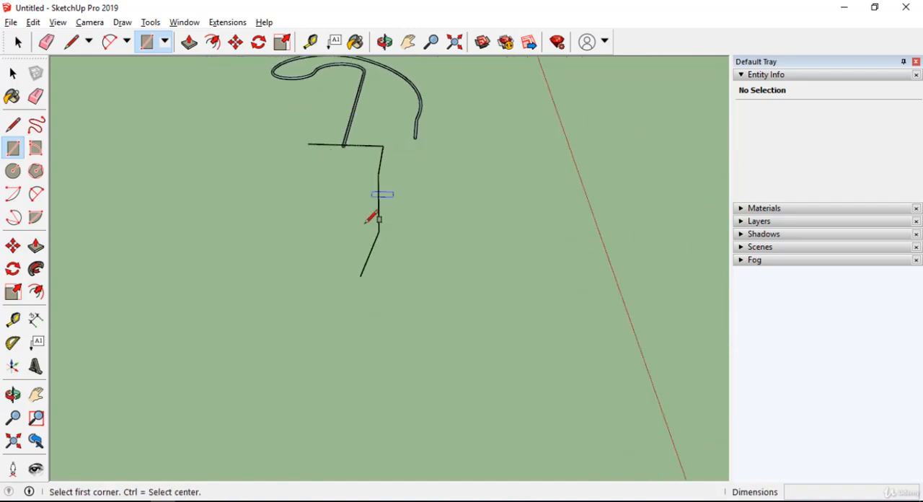
pyautogui.moveTo(354, 280); pyautogui.dragTo(385, 175, button='middle')
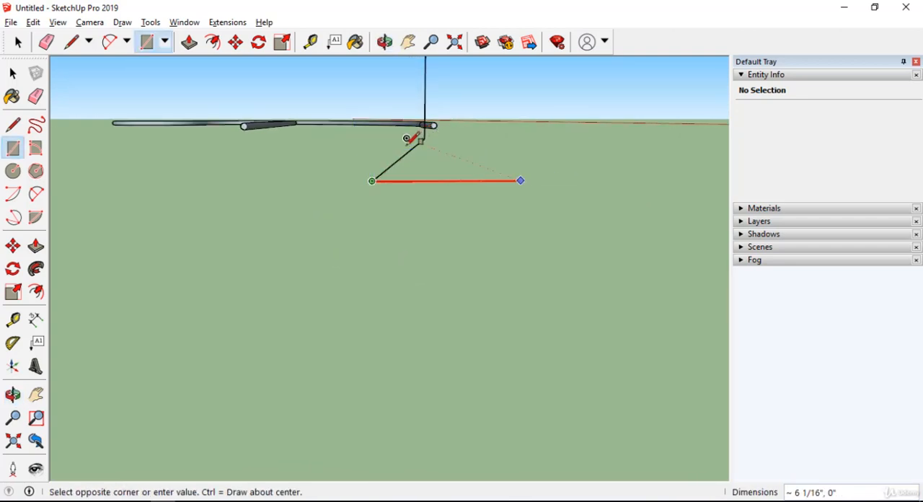
pyautogui.click(428, 106)
pyautogui.moveTo(428, 106); pyautogui.dragTo(238, 225, button='middle')
# Step: Select all four edges of the zigzag path, leaving the rectangle unselected
pyautogui.scroll(-3, 249, 229)
pyautogui.scroll(-5, 257, 252)
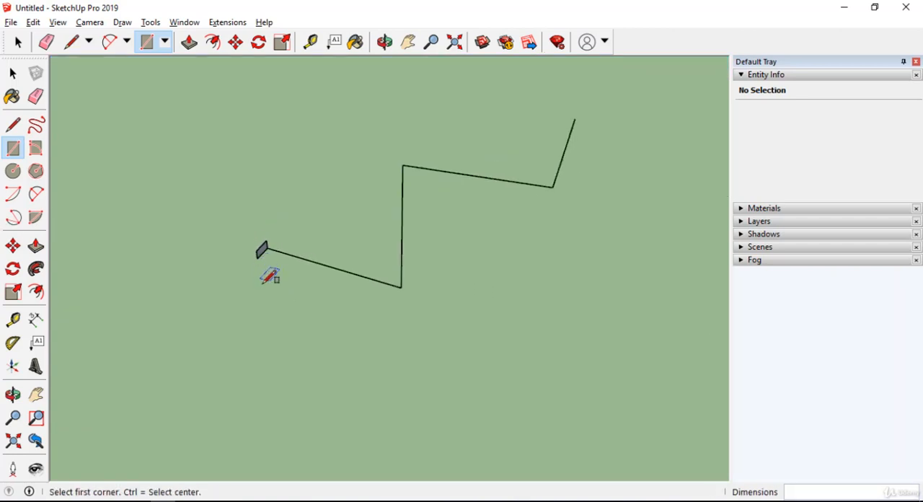
pyautogui.moveTo(267, 274); pyautogui.dragTo(392, 279, button='middle')
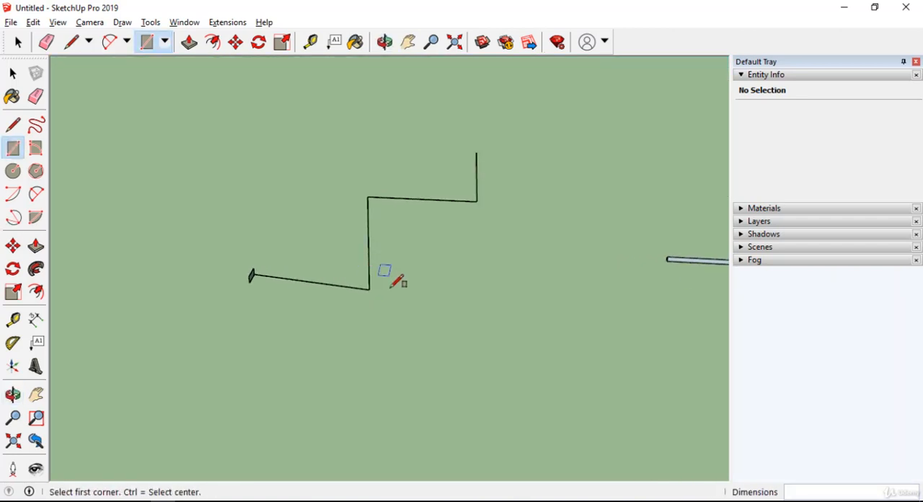
pyautogui.press('space')
pyautogui.moveTo(307, 337); pyautogui.dragTo(306, 338)
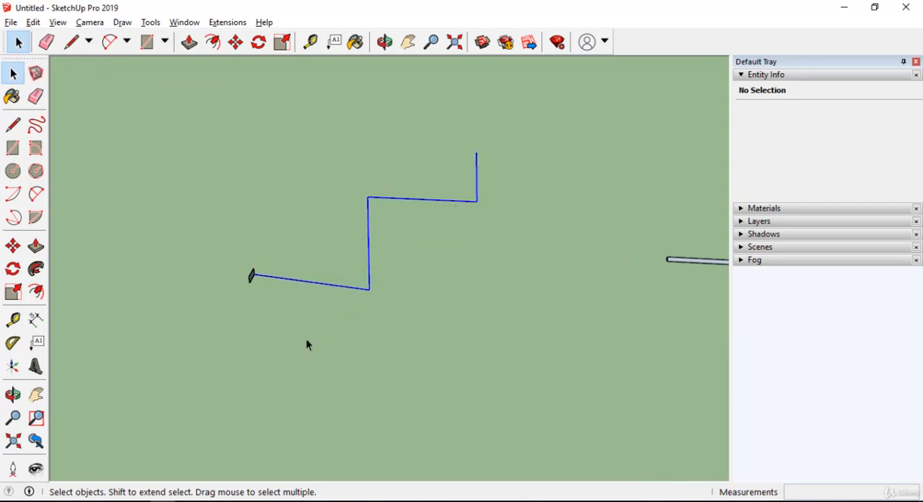
# Step: Sweep the rectangular face along the selected zigzag path with the Follow Me tool
pyautogui.moveTo(252, 330); pyautogui.dragTo(226, 247, button='middle')
pyautogui.scroll(2, 228, 245)
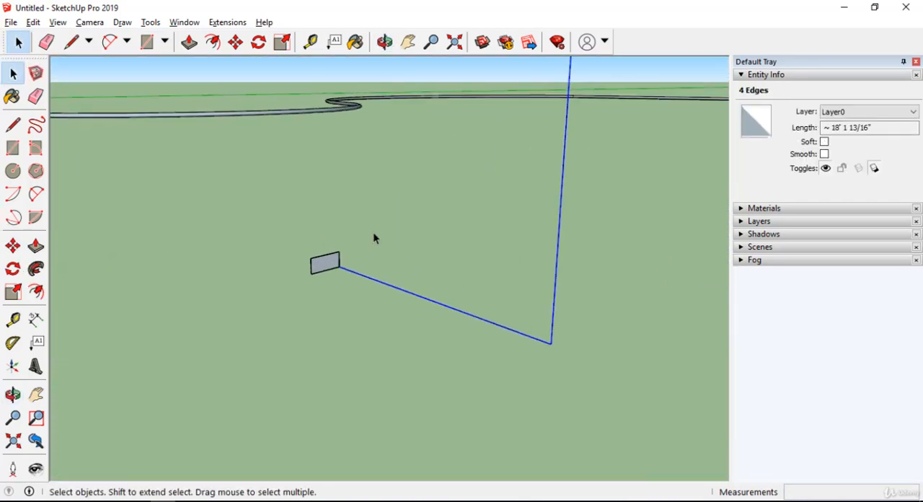
pyautogui.scroll(3, 346, 249)
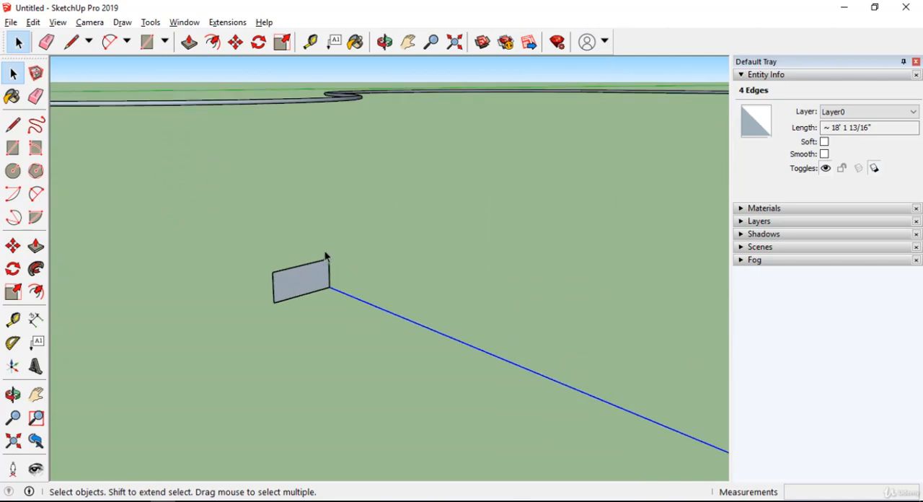
pyautogui.click(150, 22)
pyautogui.click(204, 152)
pyautogui.scroll(-2, 273, 215)
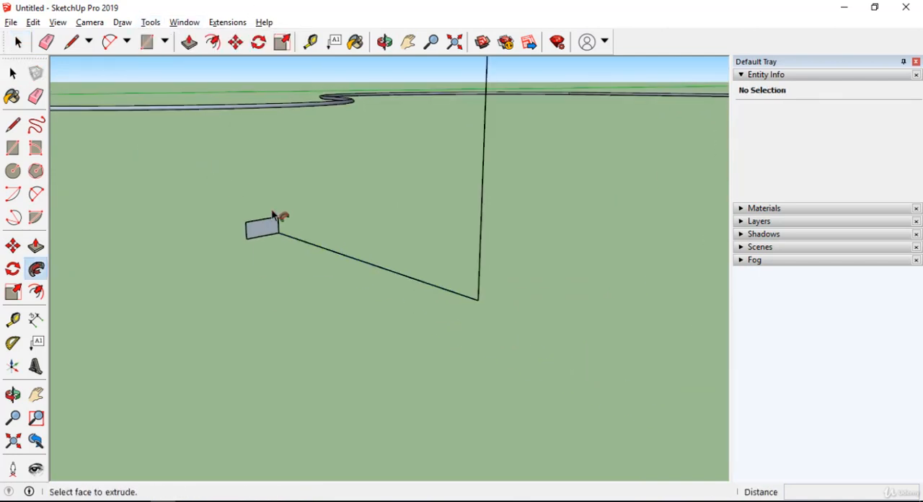
pyautogui.scroll(-1, 271, 234)
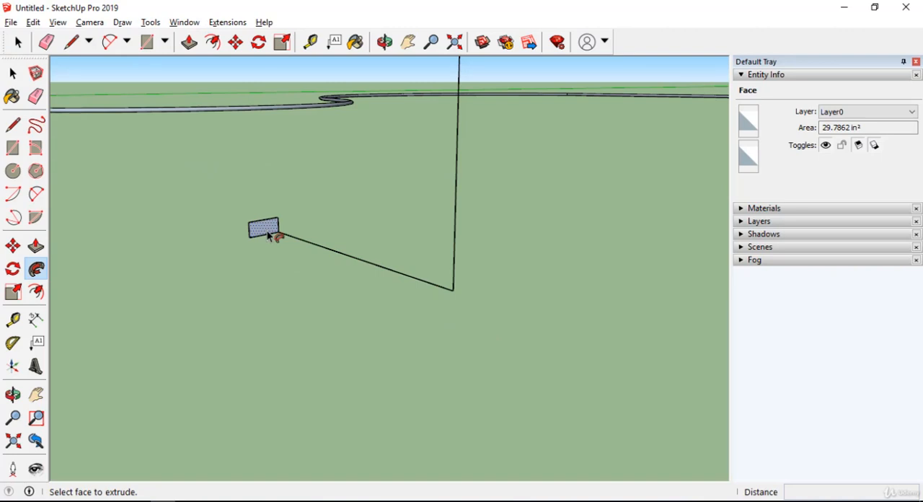
pyautogui.click(268, 234)
# Step: Examine the swept rectangular zigzag bar and its corner joints from several sides
pyautogui.moveTo(270, 259); pyautogui.dragTo(527, 294, button='middle')
pyautogui.scroll(-5, 295, 270)
pyautogui.scroll(5, 454, 271)
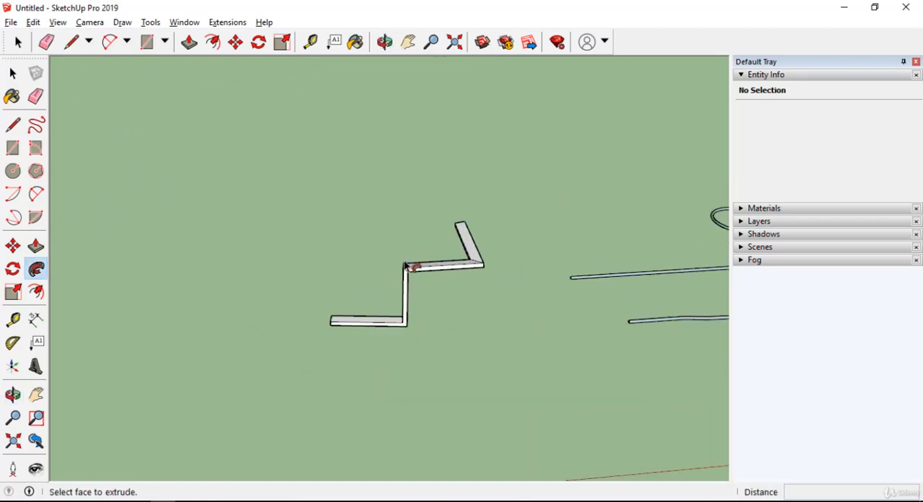
pyautogui.moveTo(408, 268); pyautogui.dragTo(318, 276, button='middle')
pyautogui.scroll(3, 361, 274)
pyautogui.moveTo(408, 269); pyautogui.dragTo(422, 340, button='middle')
pyautogui.moveTo(296, 319); pyautogui.dragTo(488, 278, button='middle')
pyautogui.moveTo(401, 239); pyautogui.dragTo(523, 308, button='middle')
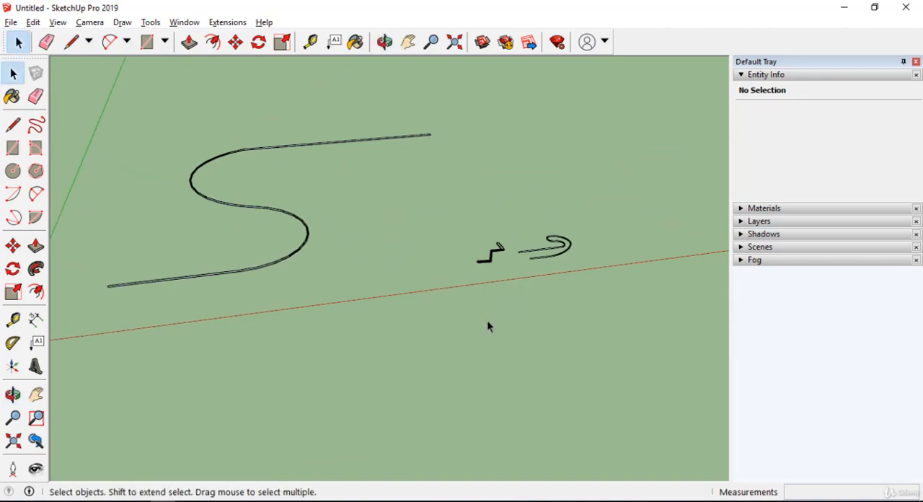
# Step: Review the zigzag bar together with the two curved pipes, both close up and from a distance
pyautogui.moveTo(555, 309); pyautogui.dragTo(351, 271, button='middle')
pyautogui.scroll(5, 470, 284)
pyautogui.scroll(8, 334, 203)
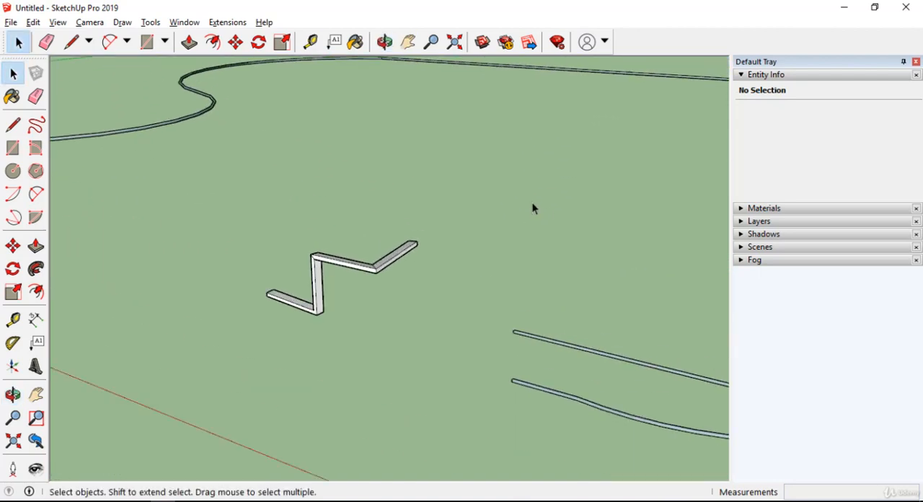
pyautogui.scroll(-4, 360, 215)
pyautogui.scroll(-4, 360, 215)
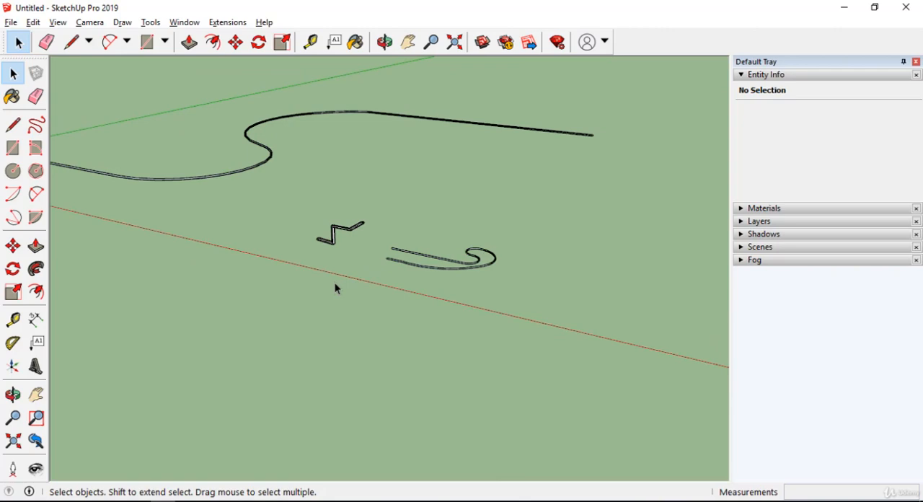
pyautogui.moveTo(357, 203); pyautogui.dragTo(441, 289, button='middle')
pyautogui.scroll(-3, 341, 233)
pyautogui.scroll(2, 428, 246)
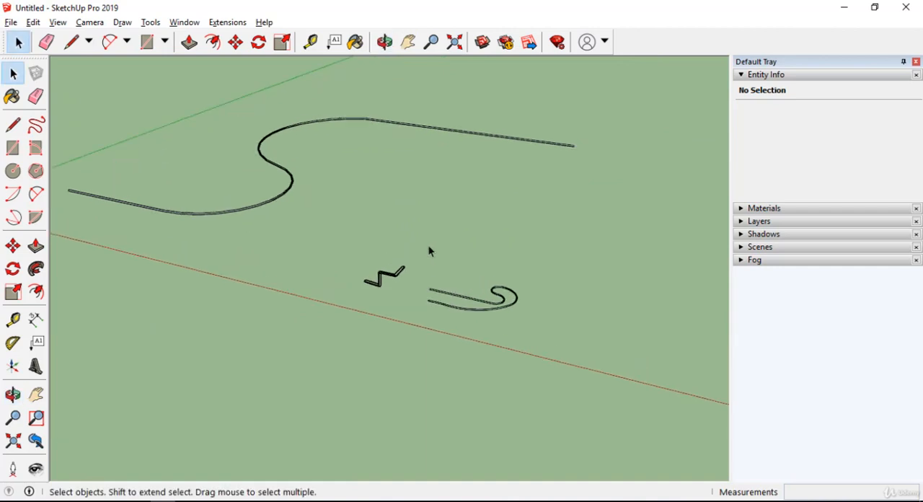
pyautogui.scroll(-1, 422, 251)
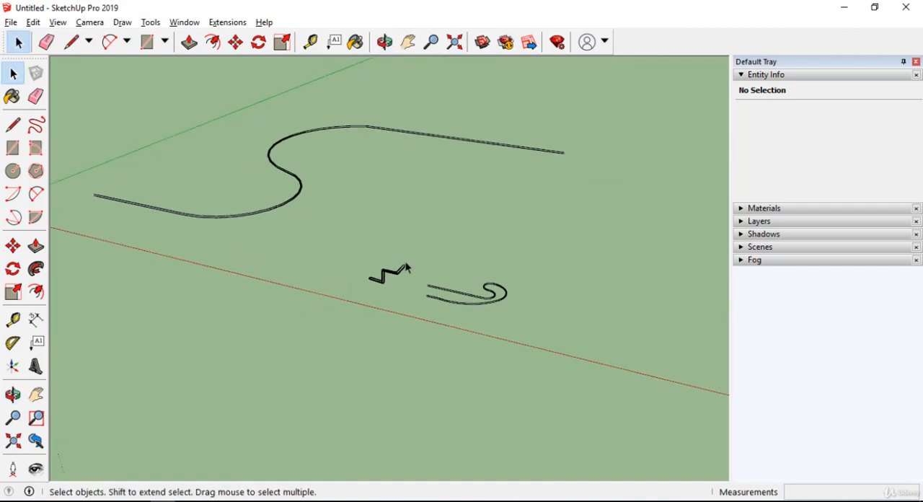